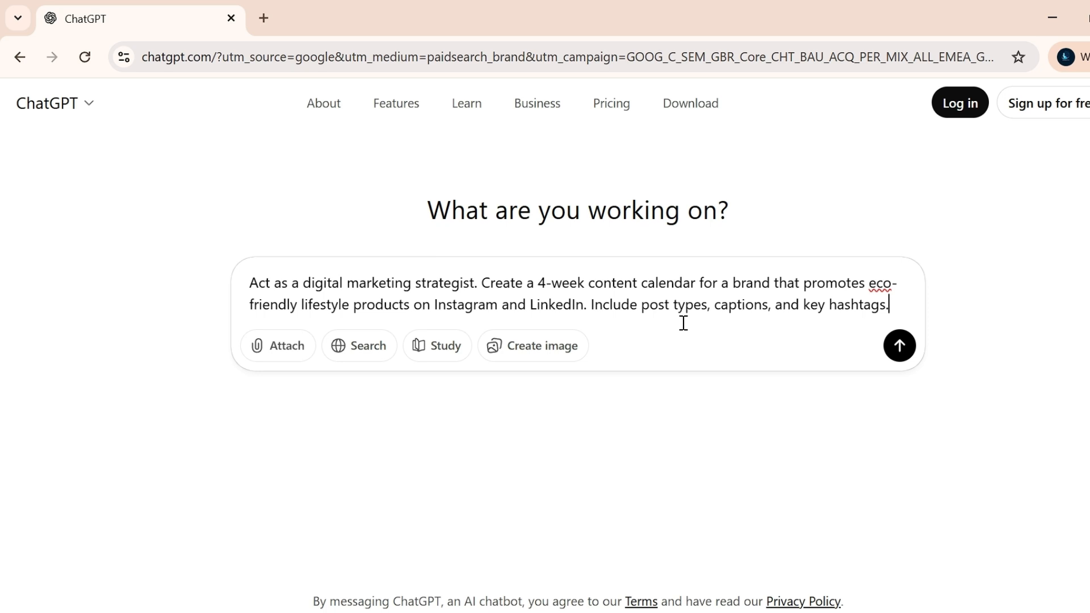
- Send the prompt requesting a 4-week Instagram and LinkedIn content calendar for an eco-friendly lifestyle brand
click(899, 345)
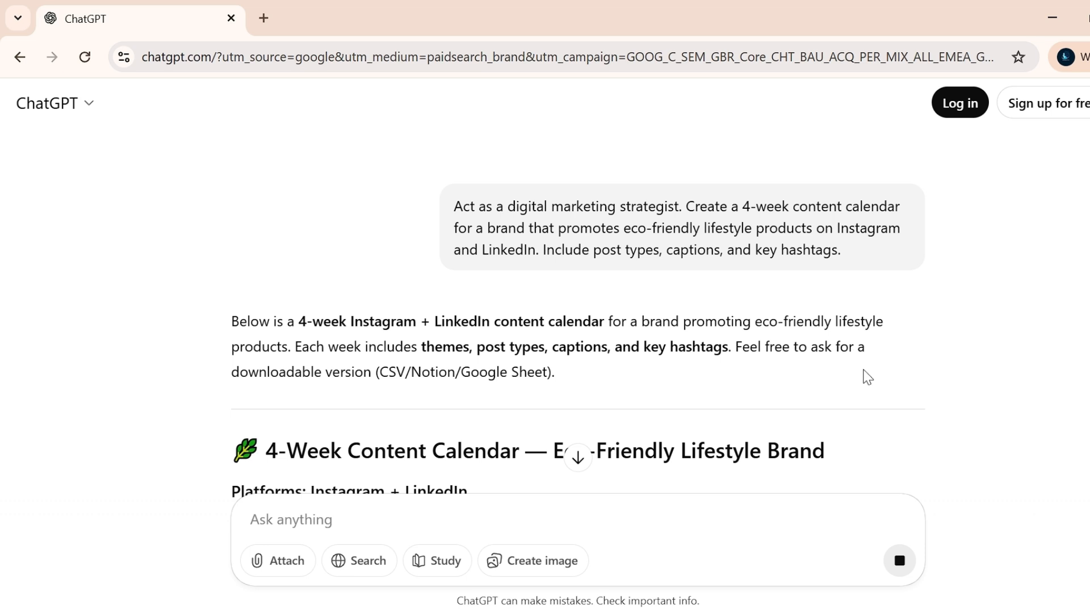
- Read through the generated content calendar from Week 1 to the closing format suggestions, checking post types, captions and hashtags
scroll(868, 377, down, 5)
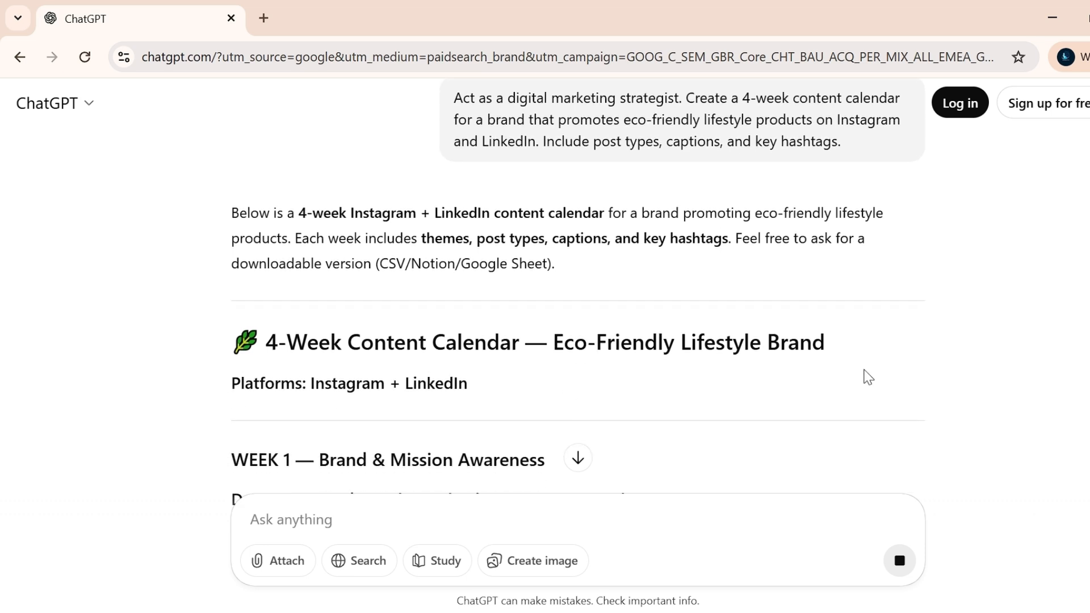
scroll(868, 377, down, 1)
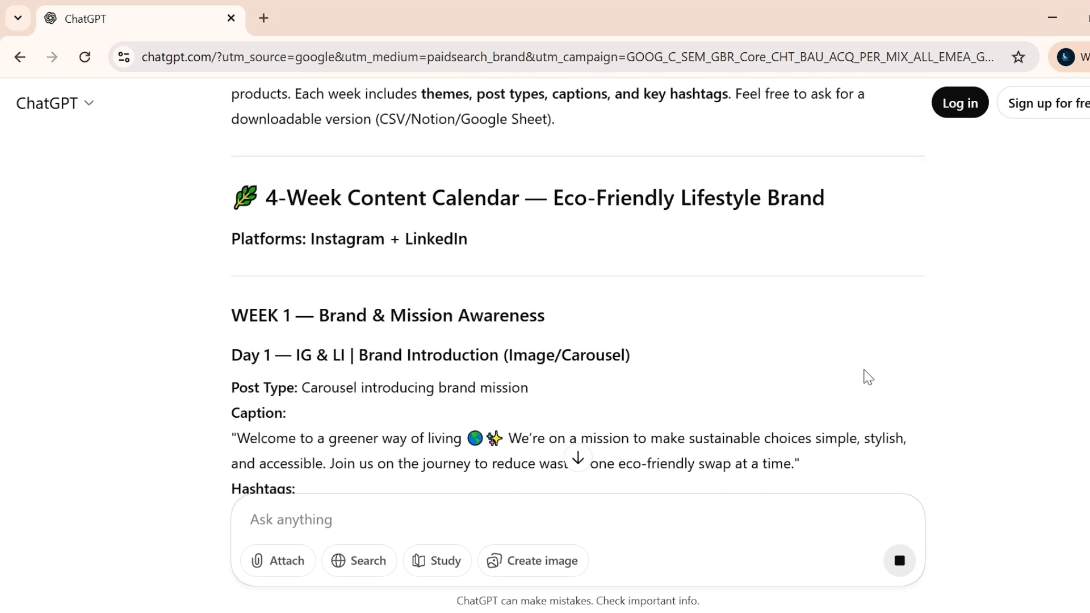
scroll(868, 377, down, 3)
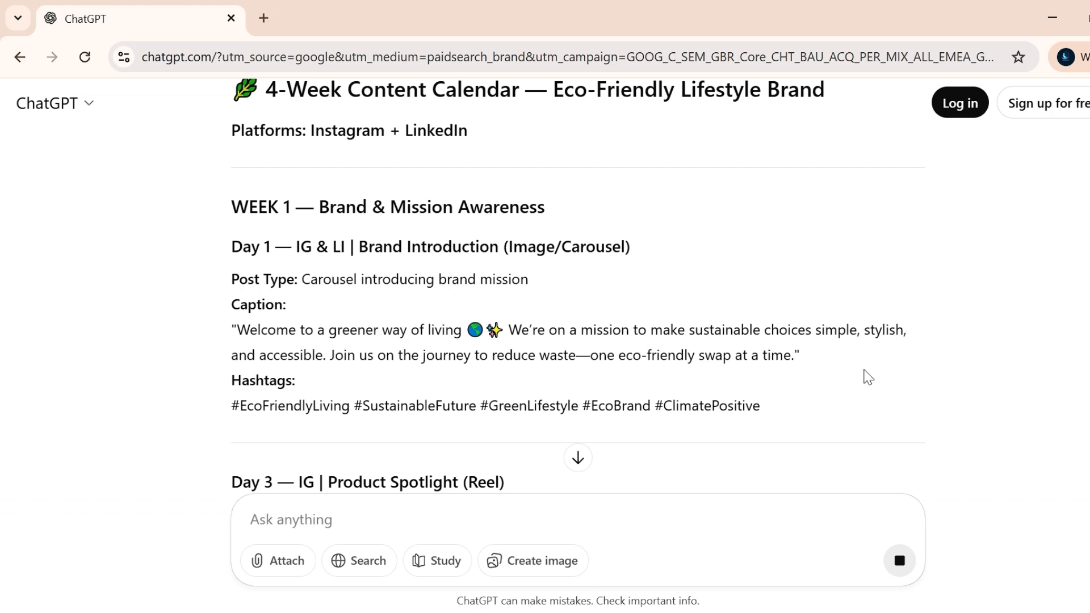
scroll(868, 376, down, 2)
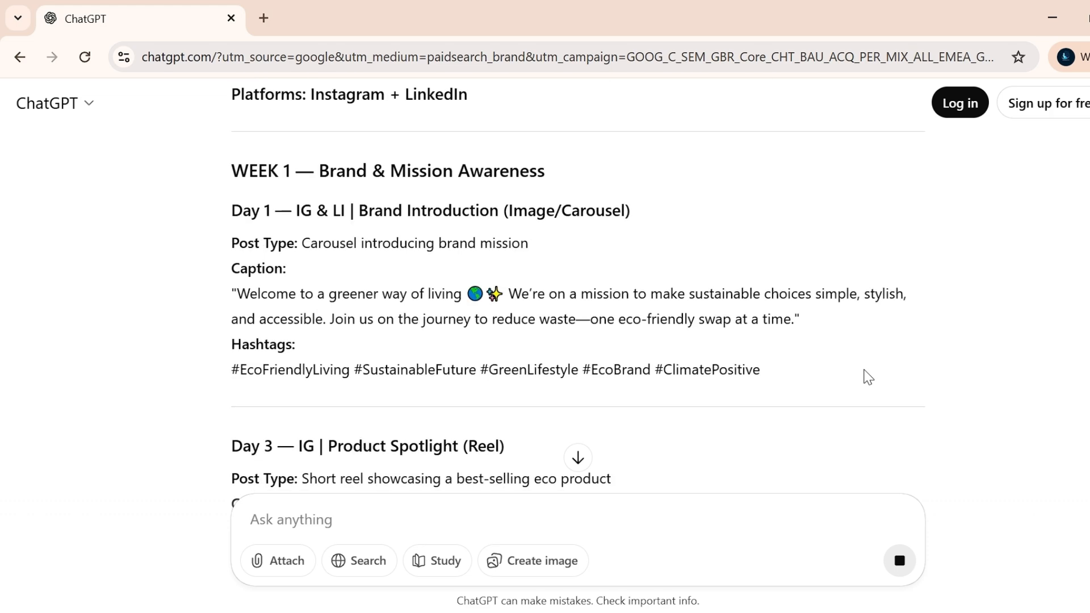
scroll(868, 377, down, 1)
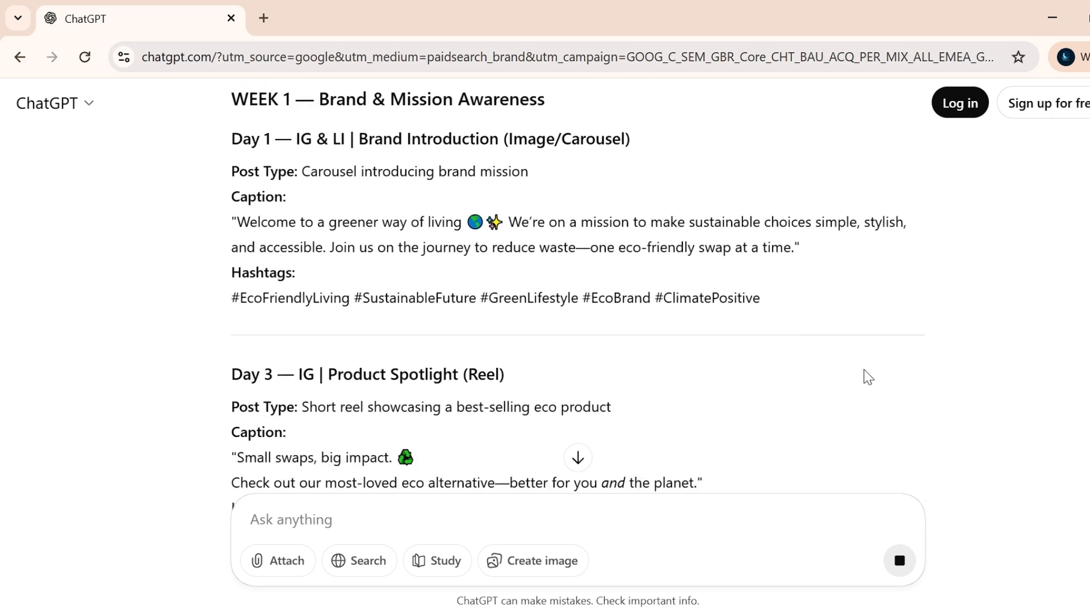
scroll(868, 376, down, 8)
scroll(868, 377, down, 5)
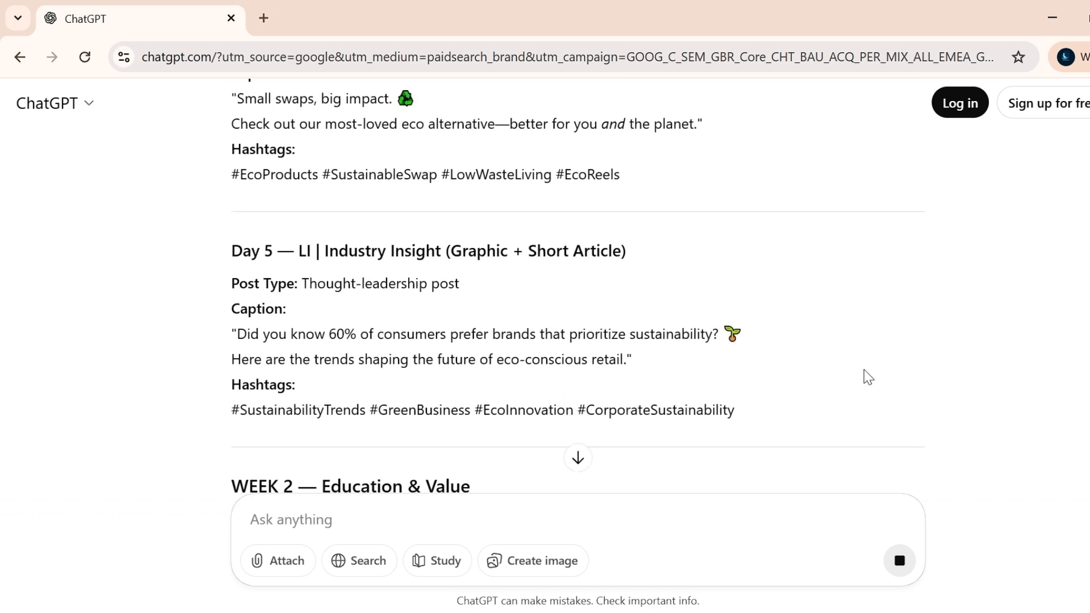
scroll(868, 376, down, 10)
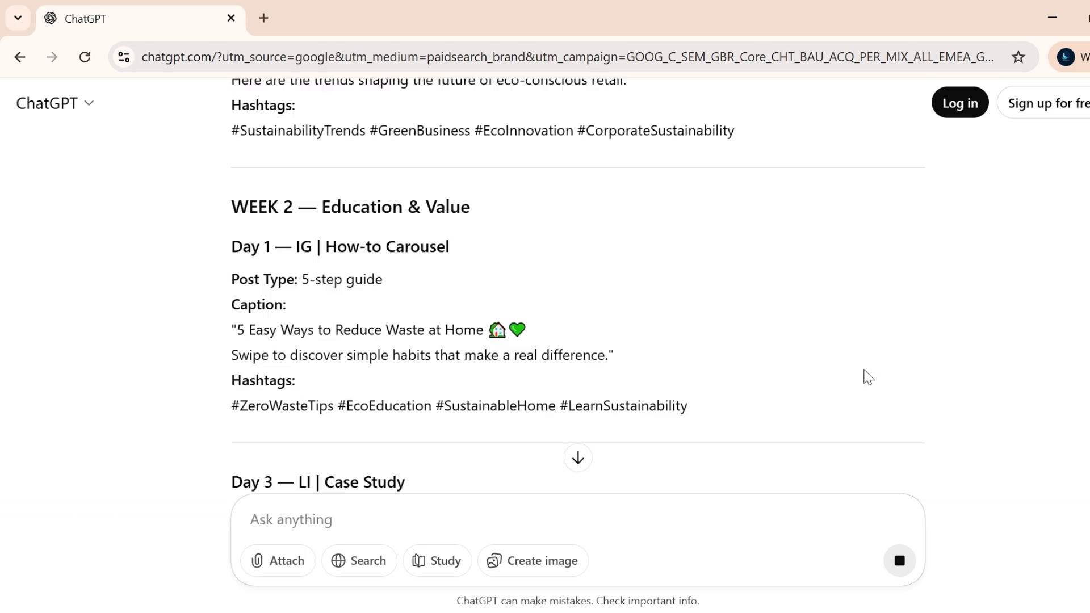
scroll(867, 377, up, 1)
scroll(868, 377, down, 10)
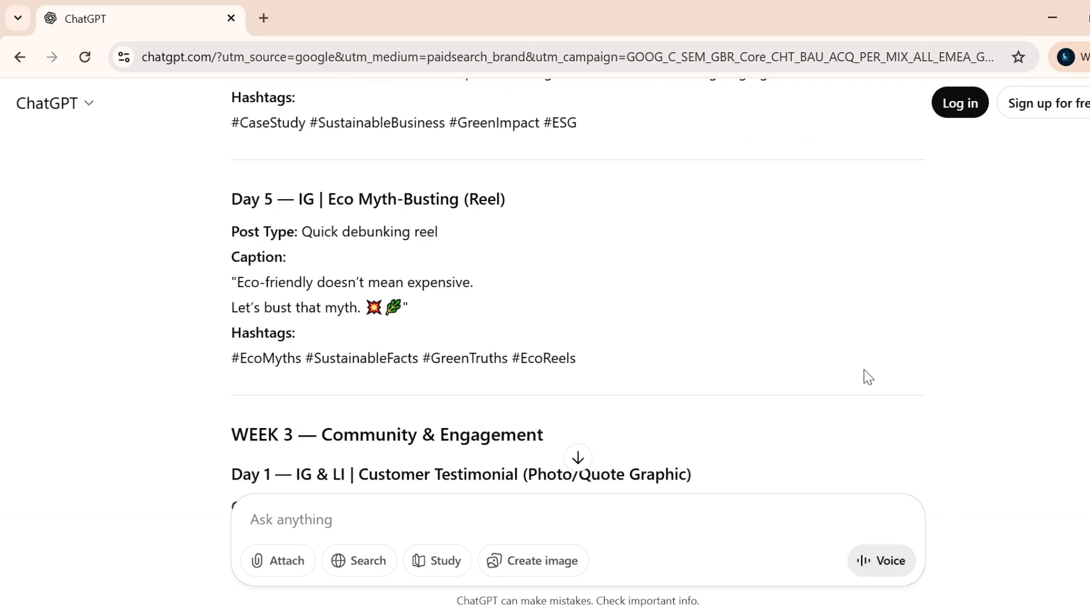
scroll(867, 377, down, 10)
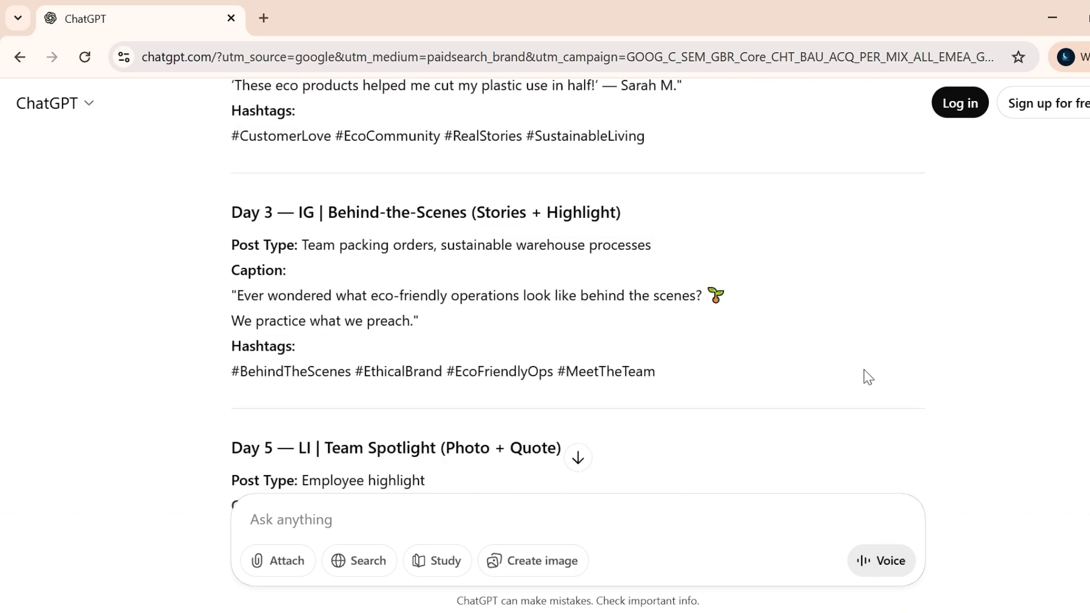
scroll(868, 376, down, 15)
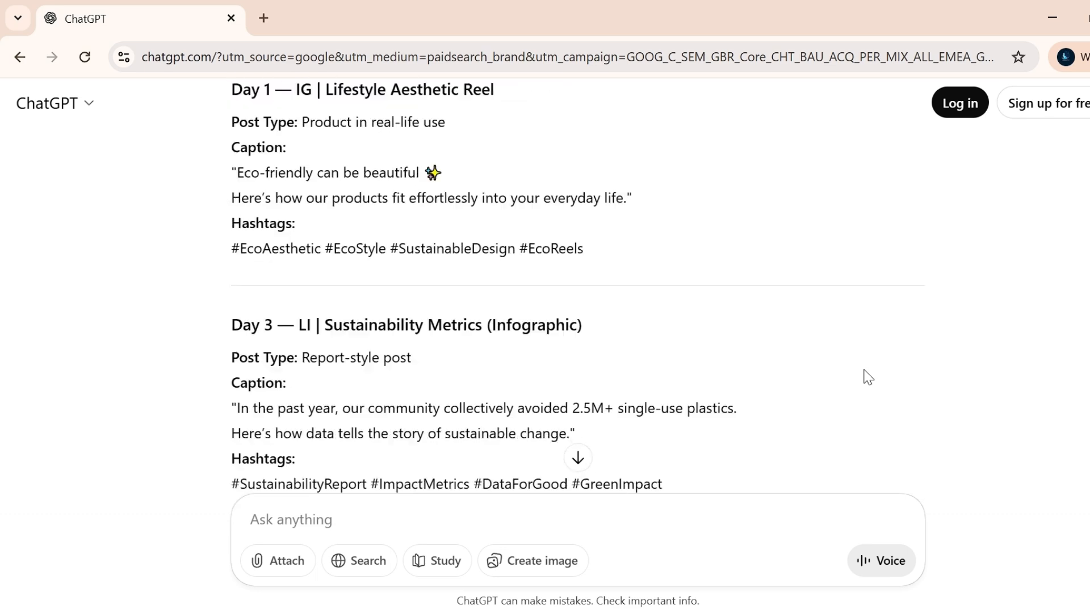
scroll(868, 377, down, 10)
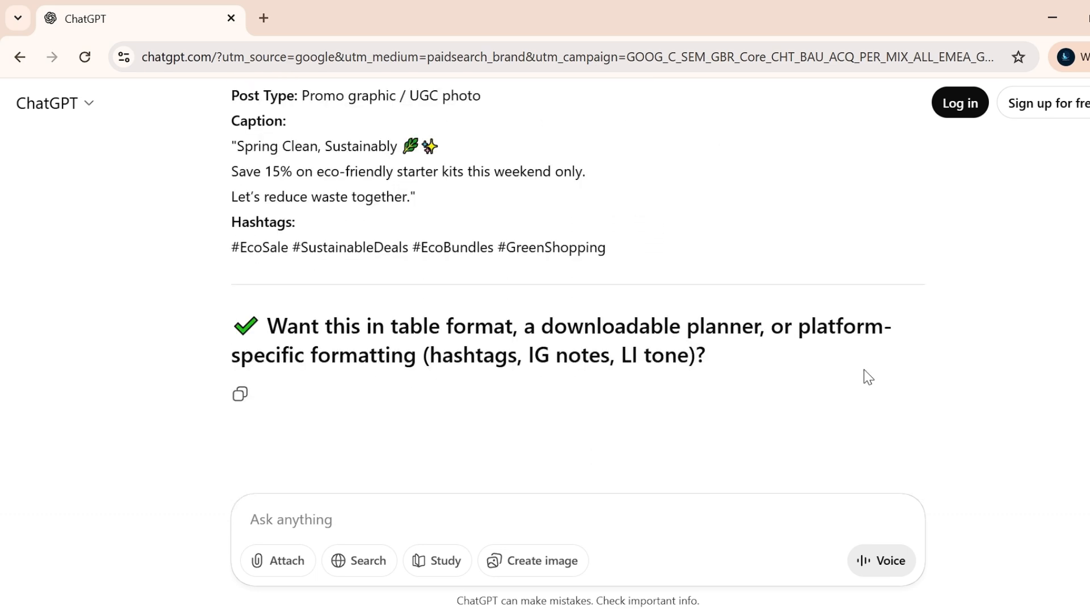
scroll(867, 377, up, 1)
scroll(868, 377, down, 1)
- Begin a follow-up message with the request "export as csv."
click(480, 508)
text(s)
key(BackSpace)
text(a)
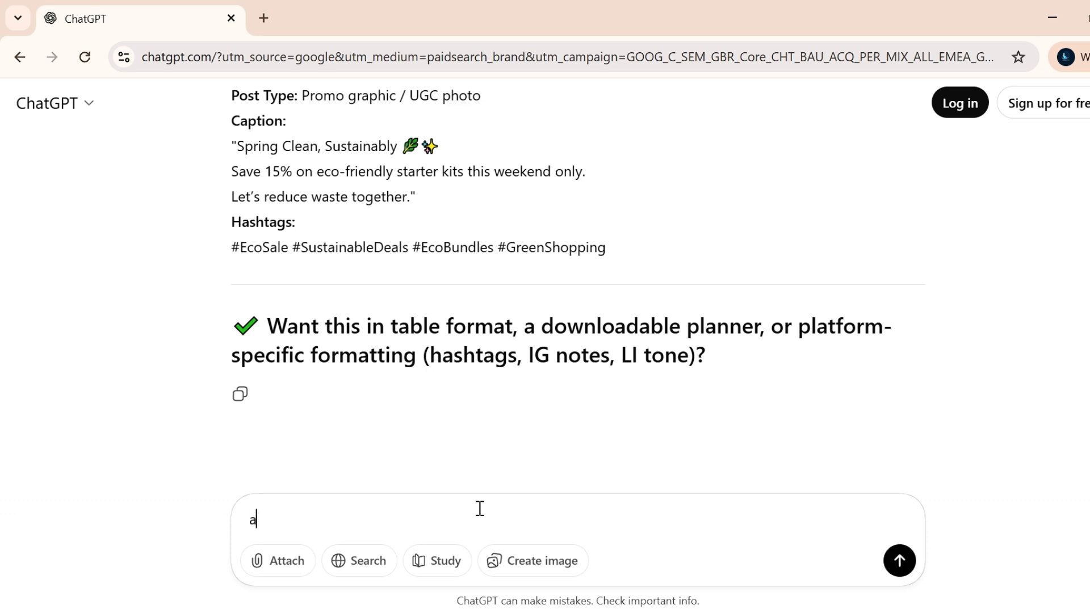
text(dd)
key(BackSpace)
key(BackSpace)
key(BackSpace)
text(exp)
text(oe)
key(BackSpace)
key(BackSpace)
text(ort as csv.)
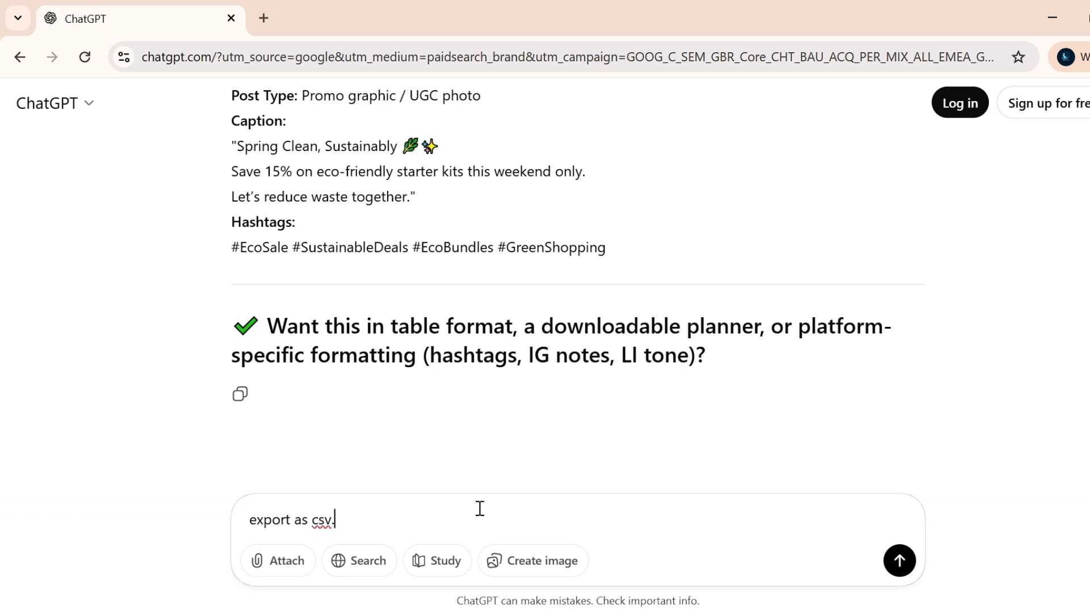
- Add "Format should be subject, start date, start time, end time and description." to the message and start a new line
text( Format should b)
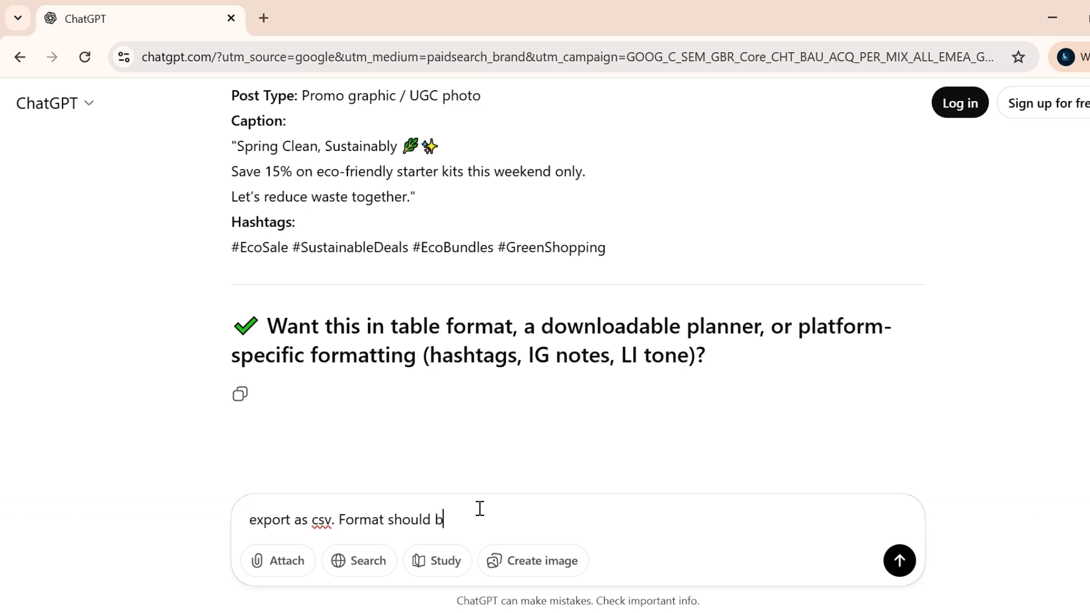
text(e st)
key(BackSpace)
text(un)
text(bject,)
text( start dat)
text(e, star)
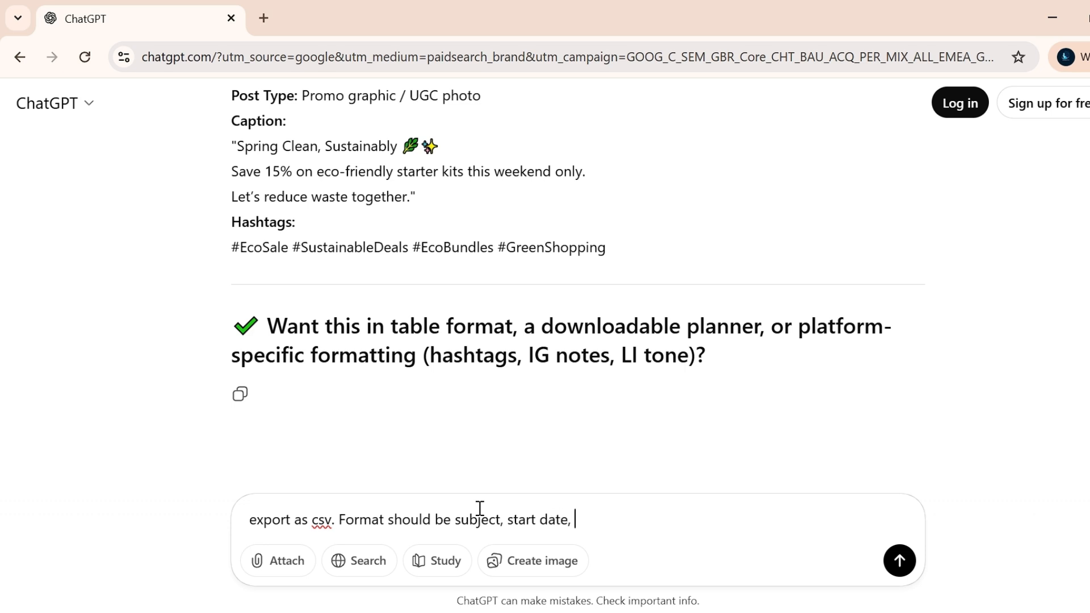
text(t time, end)
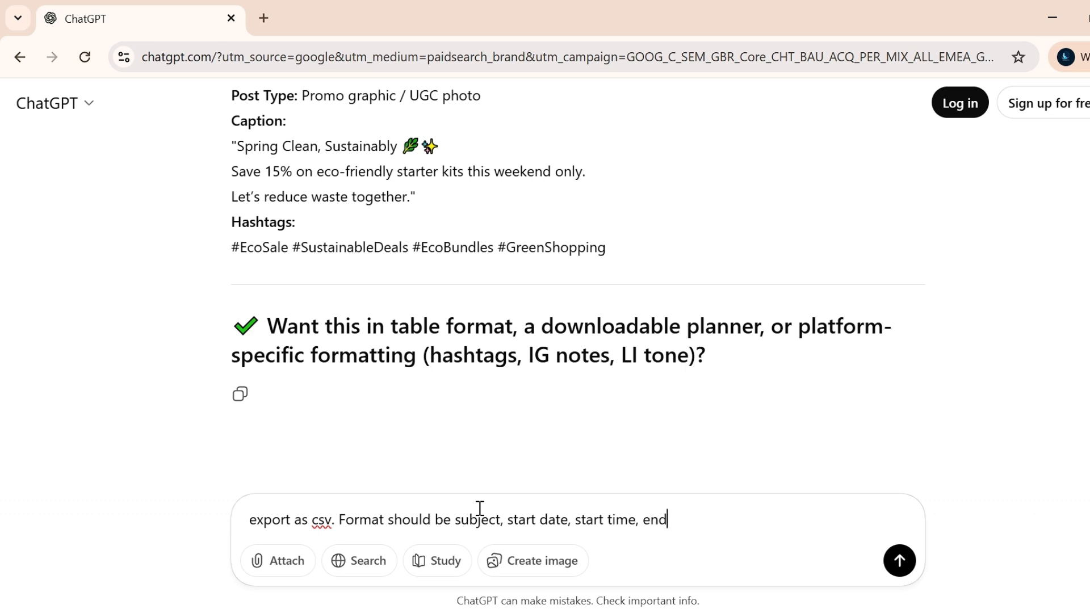
text( time,)
key(BackSpace)
text(and descrip)
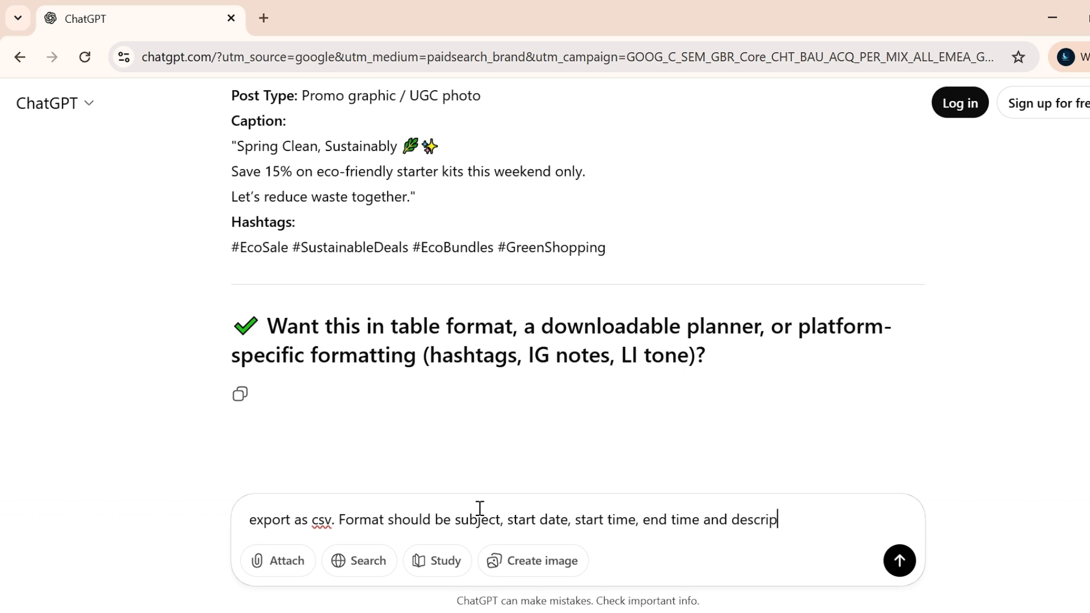
text(tion.)
key(shift+Return)
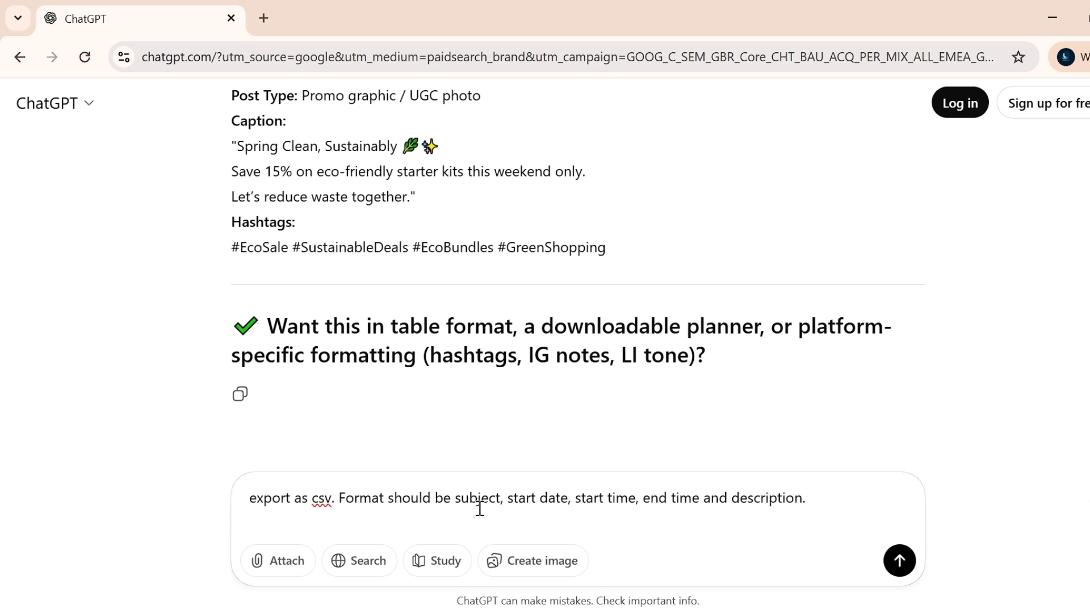
- Add the line "the description shoukd contain week number, caption and hastags" and send the message
text(the description sh)
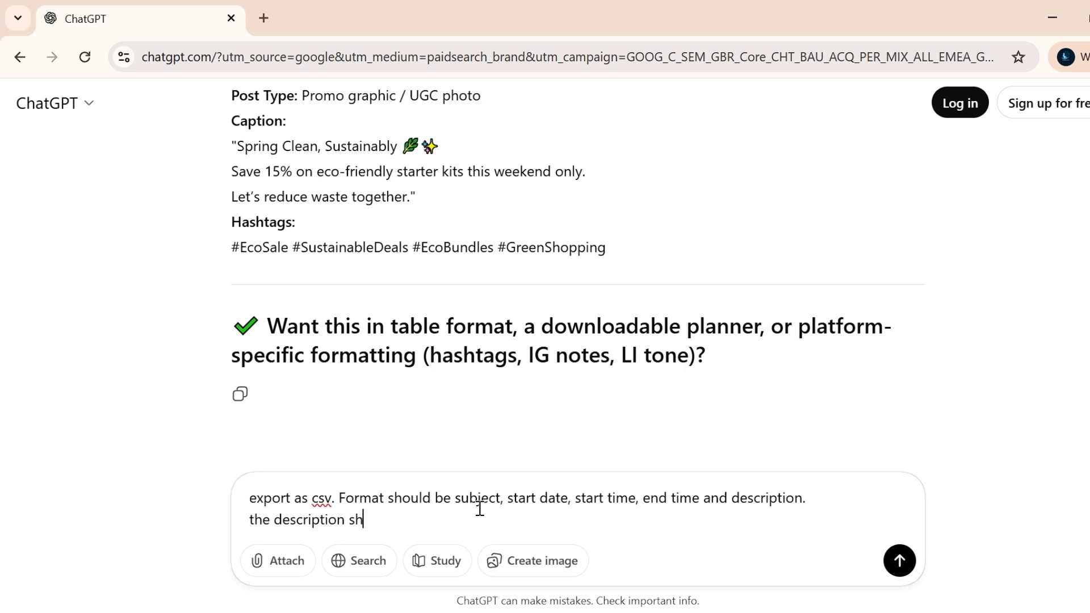
text(oukd cinta)
key(BackSpace)
key(BackSpace)
key(BackSpace)
text(ony)
key(BackSpace)
text(tain)
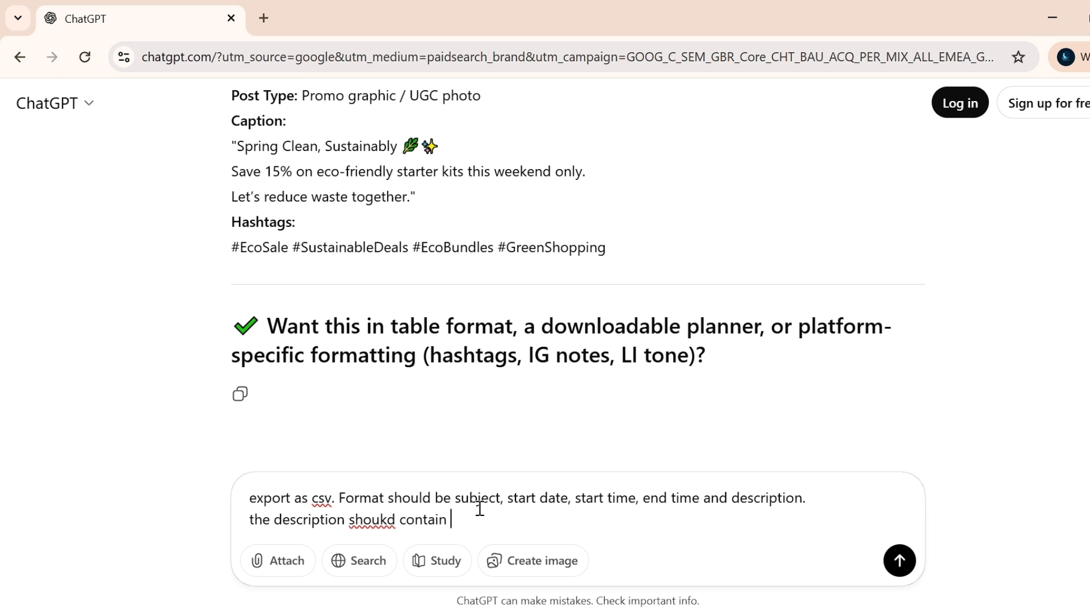
text( week number, caption an)
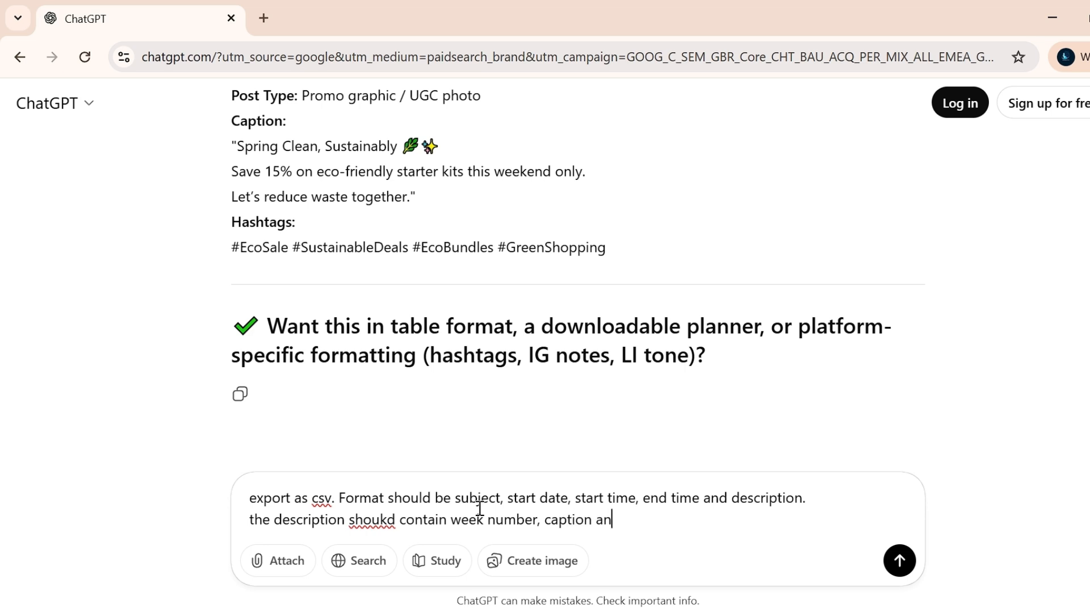
text(d hastags)
key(Return)
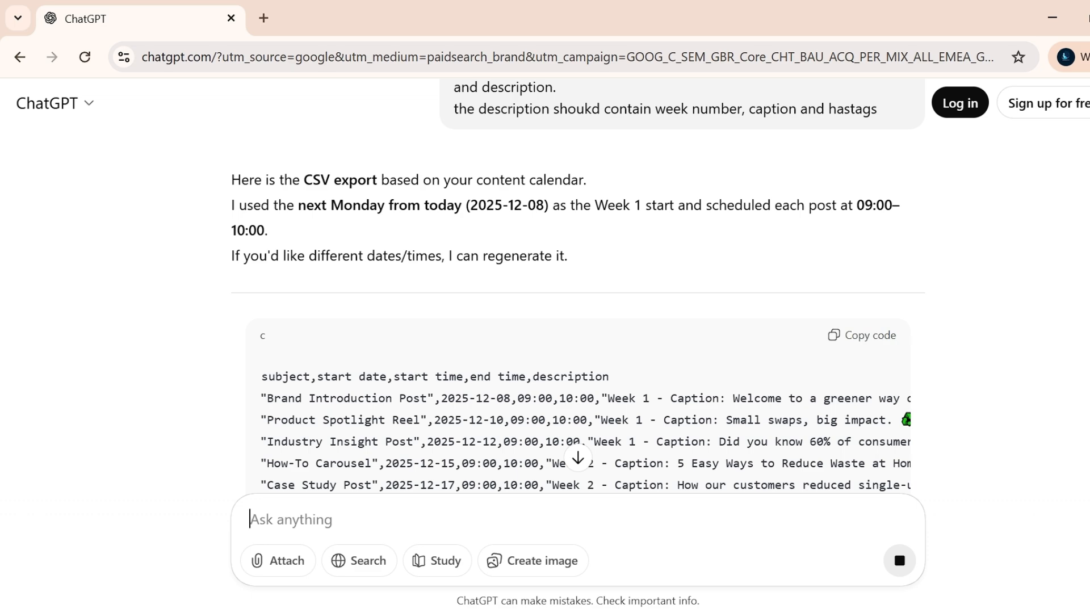
- Review the generated CSV rows and the follow-up options offered below them
scroll(577, 285, down, 3)
scroll(578, 286, up, 1)
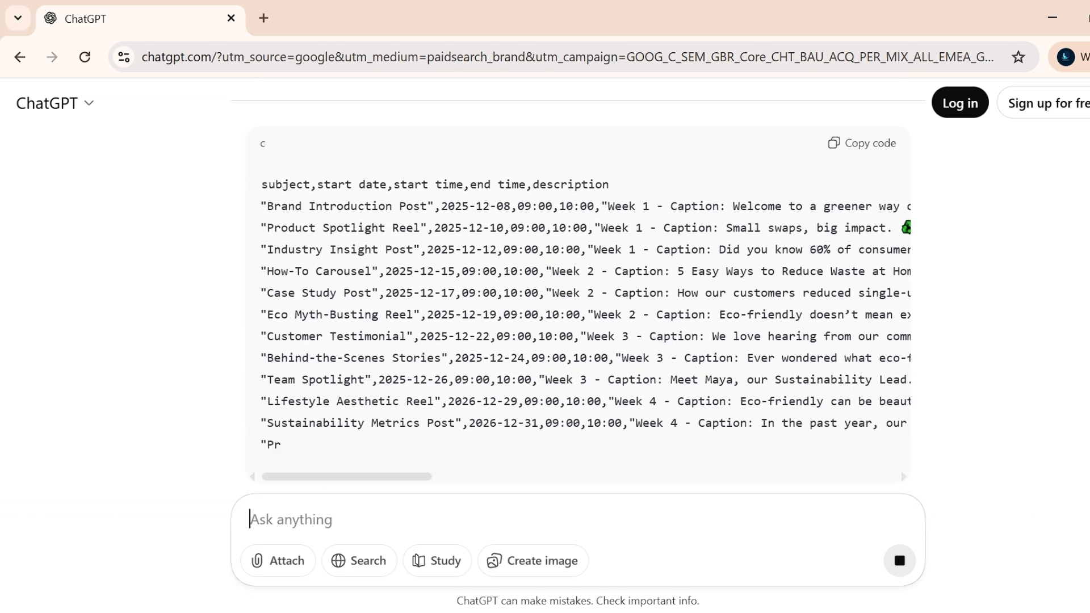
scroll(577, 285, up, 1)
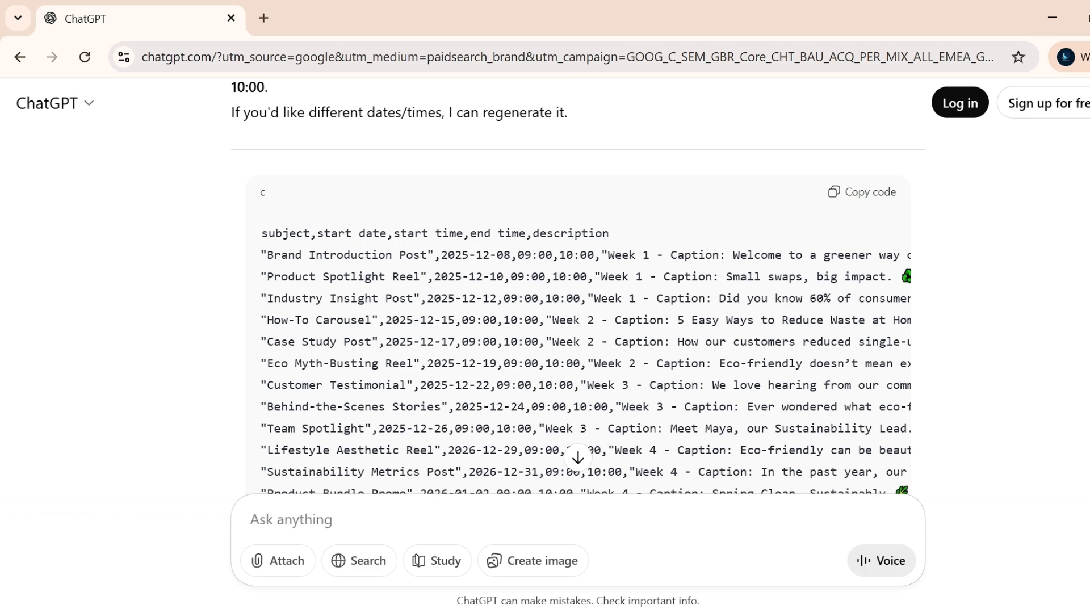
scroll(578, 285, down, 5)
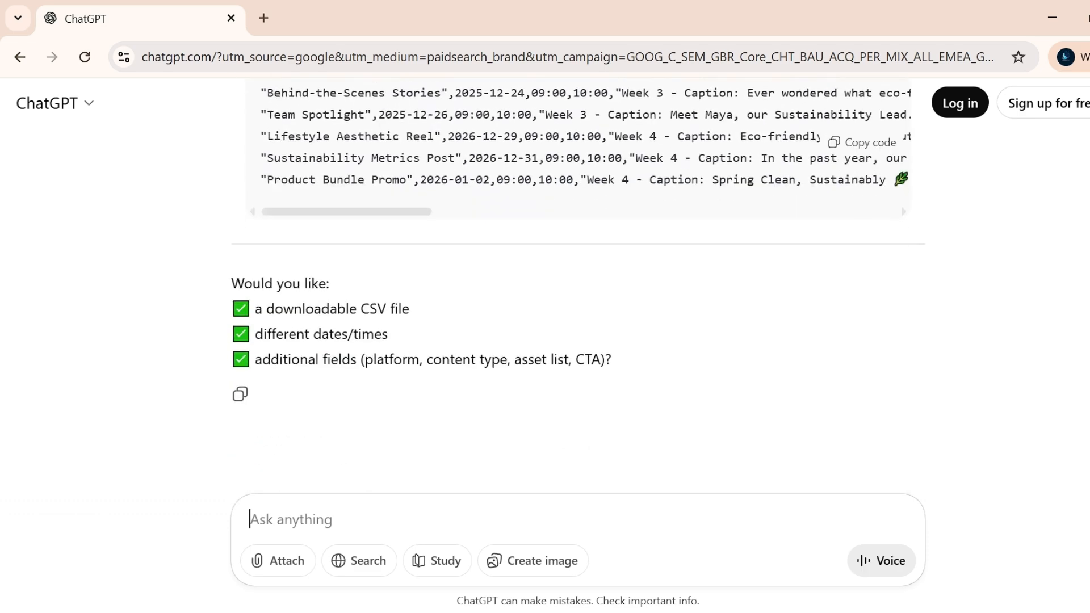
scroll(577, 286, up, 2)
scroll(578, 285, down, 2)
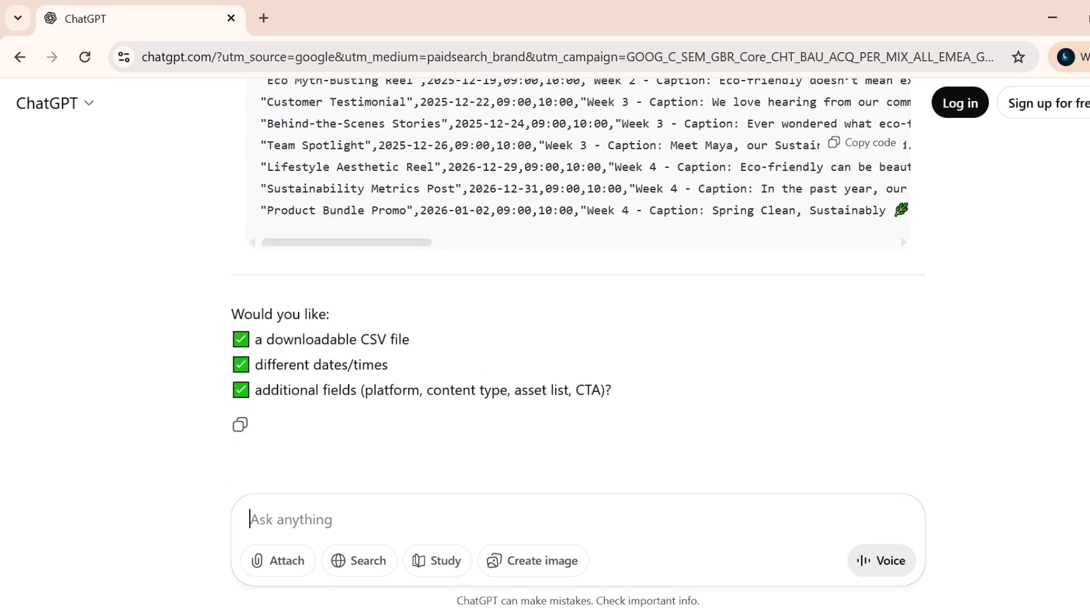
scroll(578, 285, up, 1)
scroll(578, 286, down, 1)
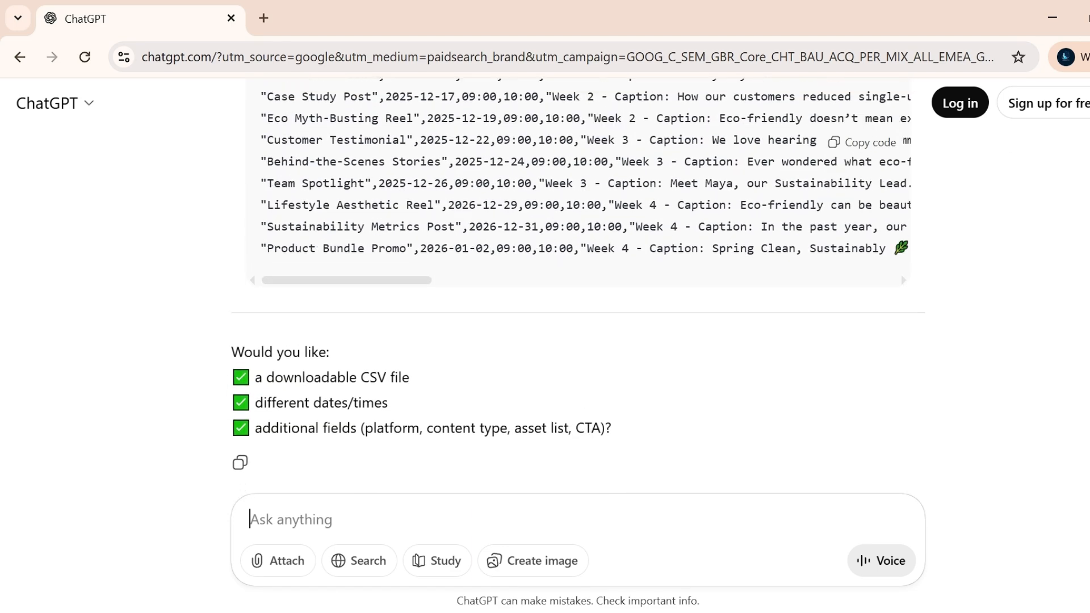
- Copy the generated CSV code block and paste it into the empty document in Notepad
scroll(578, 285, up, 3)
scroll(577, 285, up, 3)
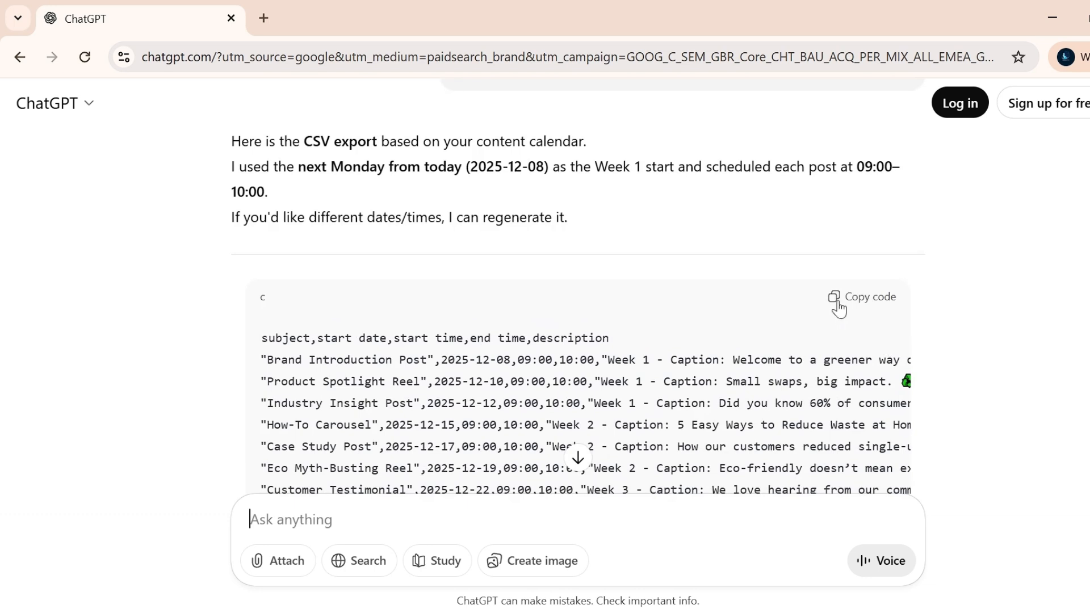
click(838, 308)
click(476, 612)
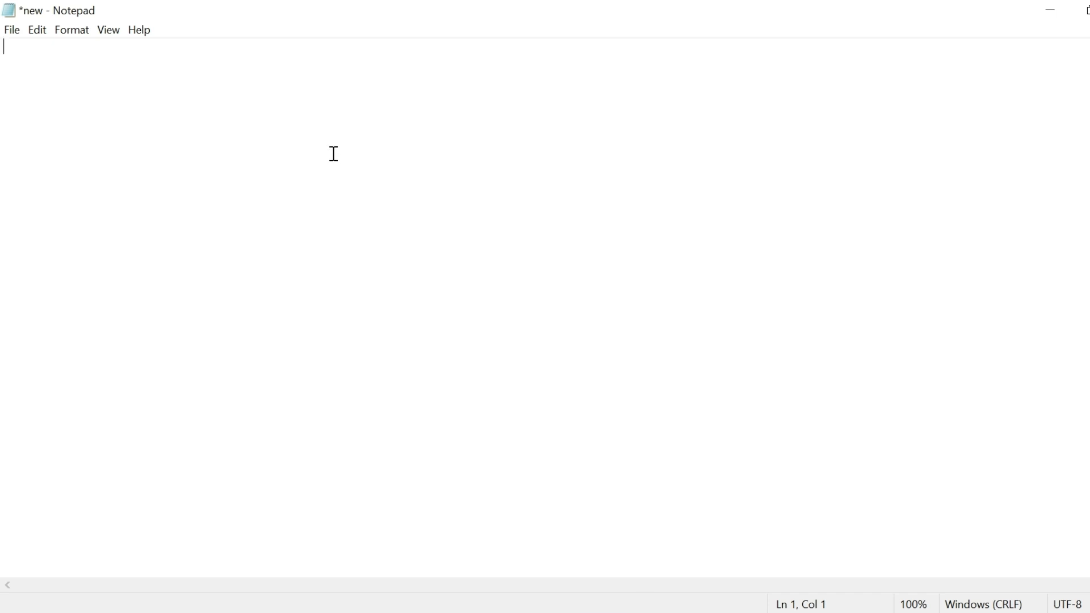
key(ctrl+v)
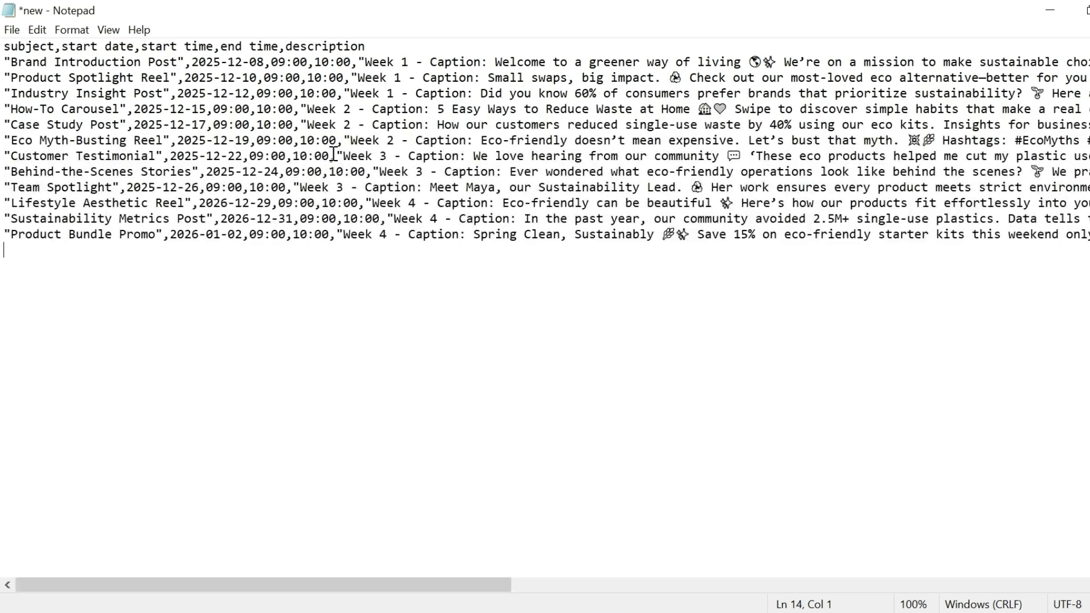
- Save the pasted CSV text in the Downloads folder as Content_Calender.csv with UTF-8 encoding
click(11, 30)
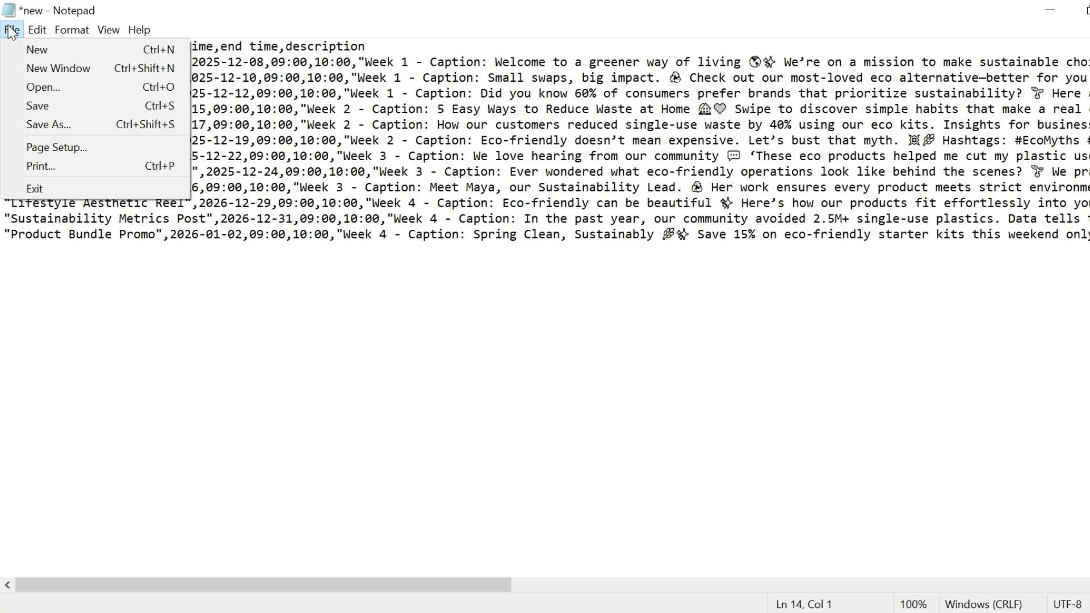
click(61, 127)
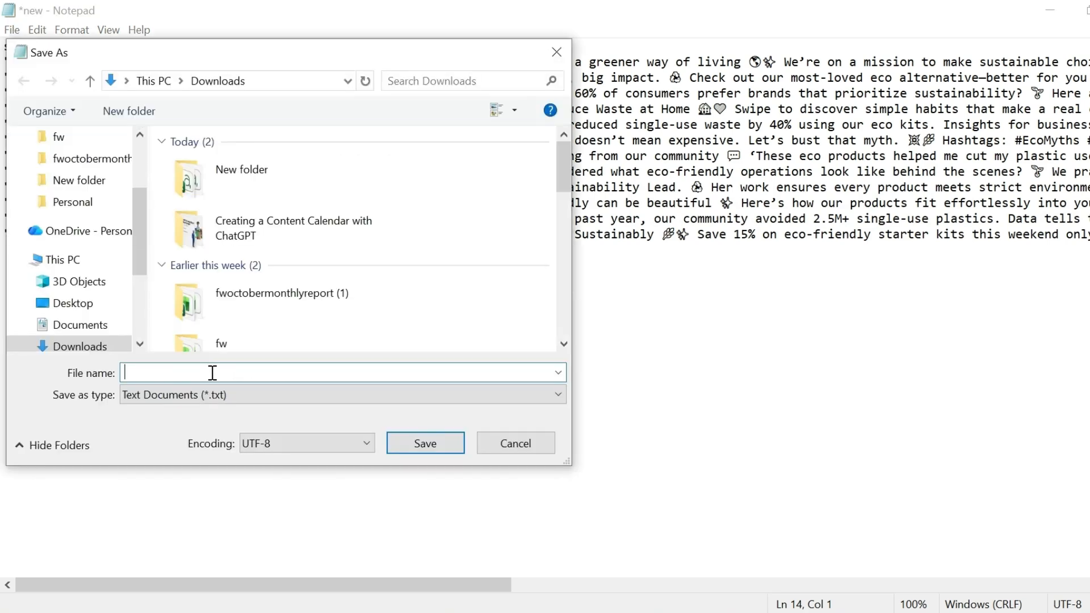
text(new)
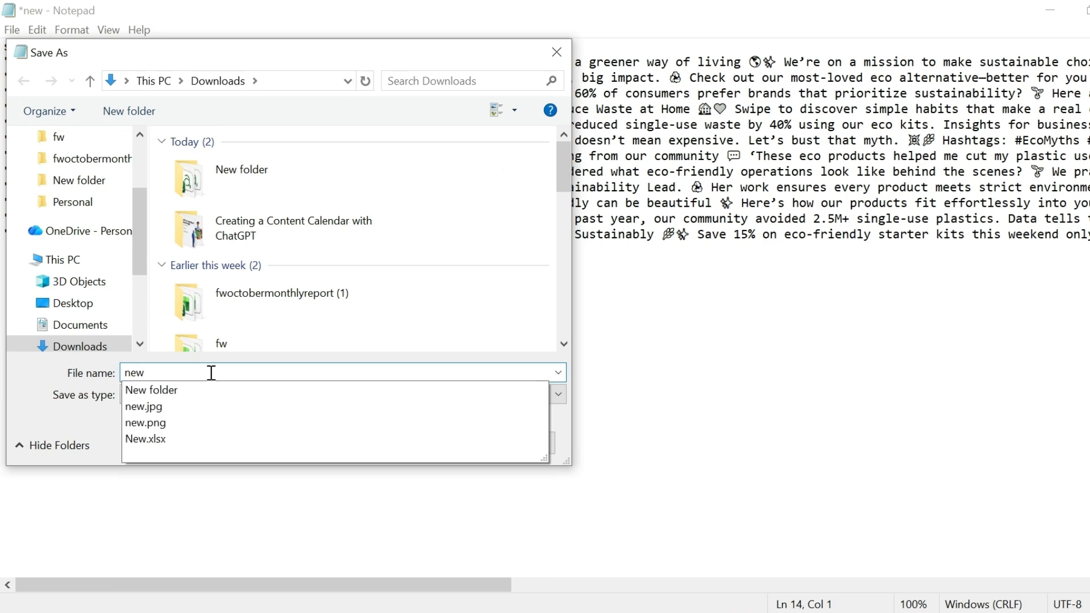
text(.)
key(BackSpace)
key(BackSpace)
key(BackSpace)
key(BackSpace)
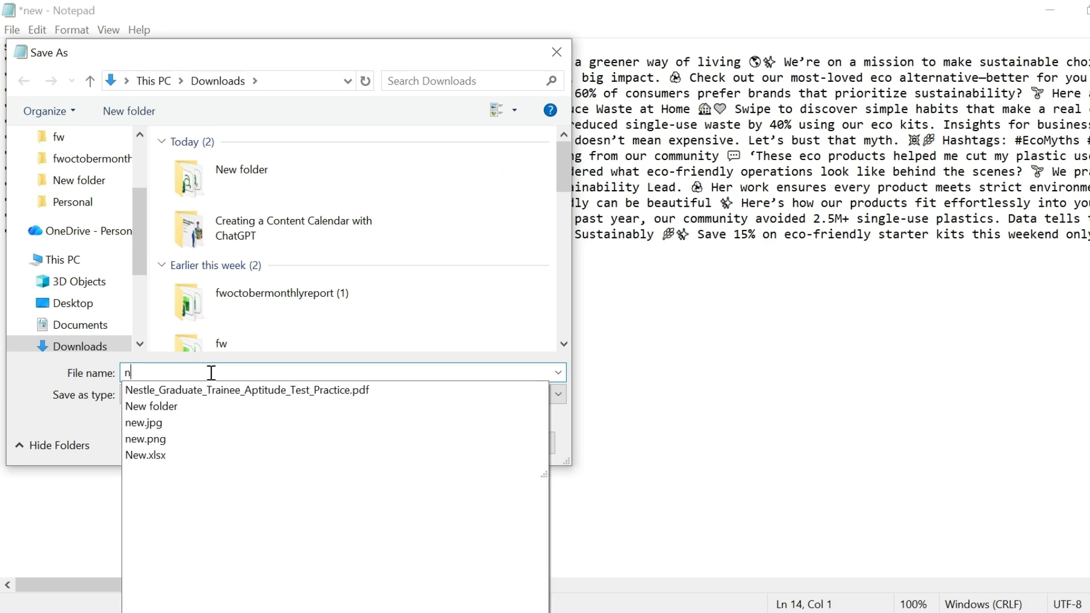
text(Cont)
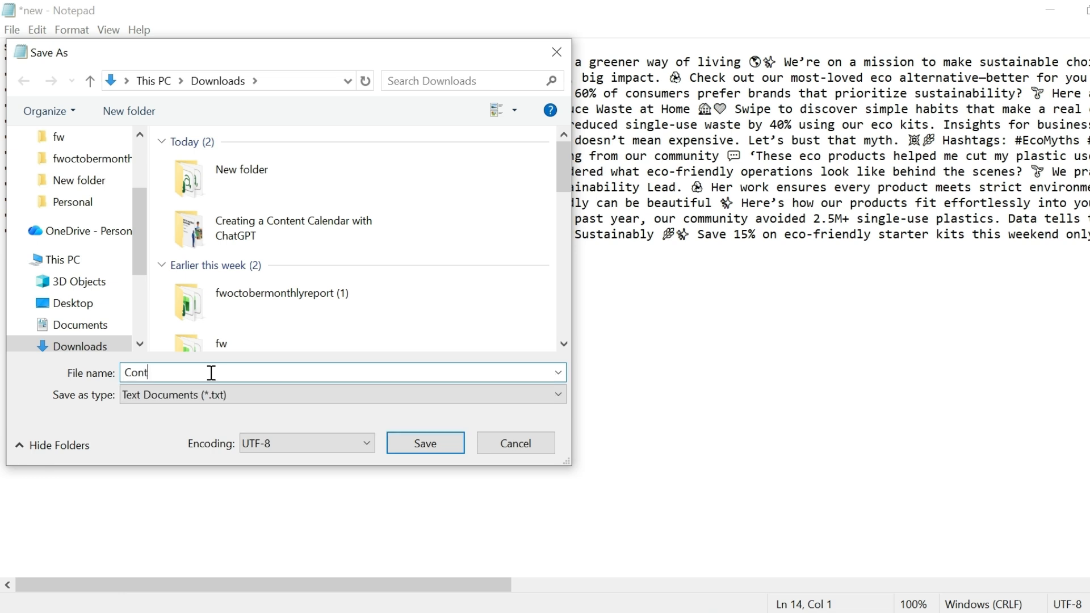
text(ent_Calender.csv)
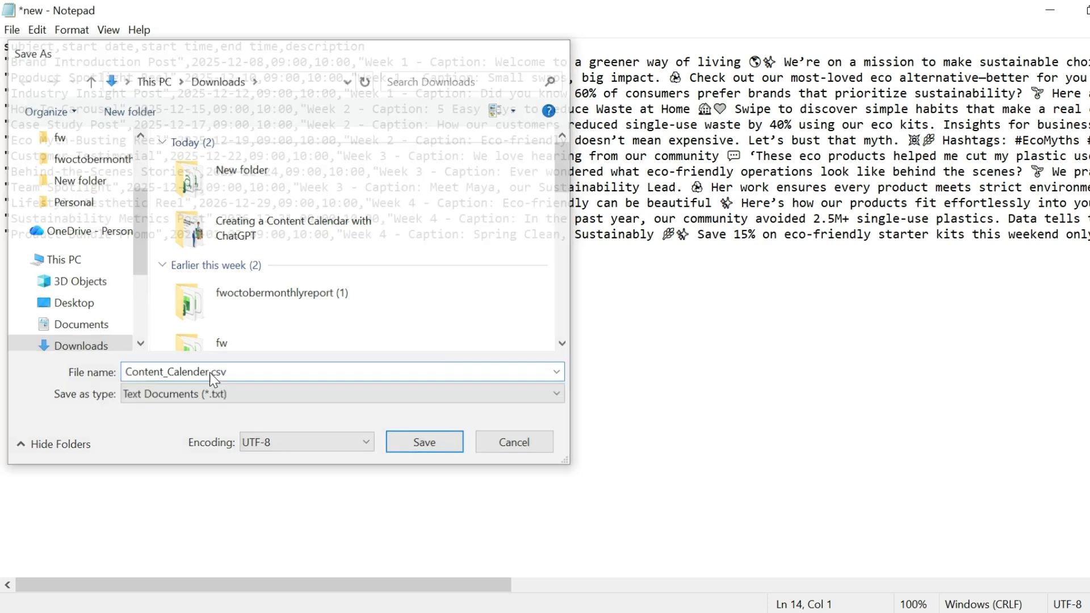
key(Return)
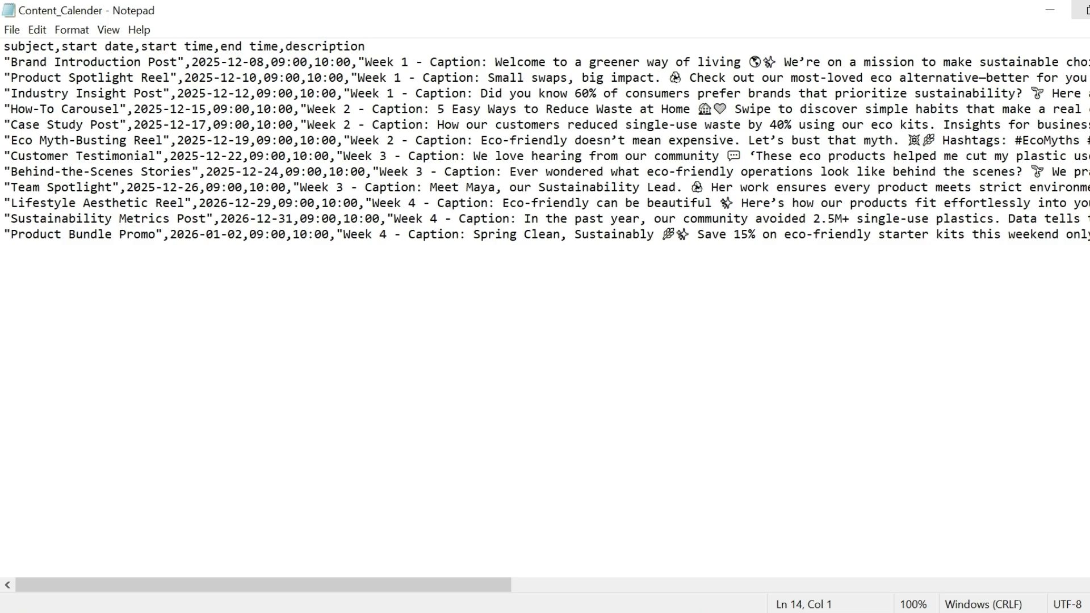
- Switch to Chrome, open Google Calendar in a new tab and dismiss the booking page suggestion
click(1051, 9)
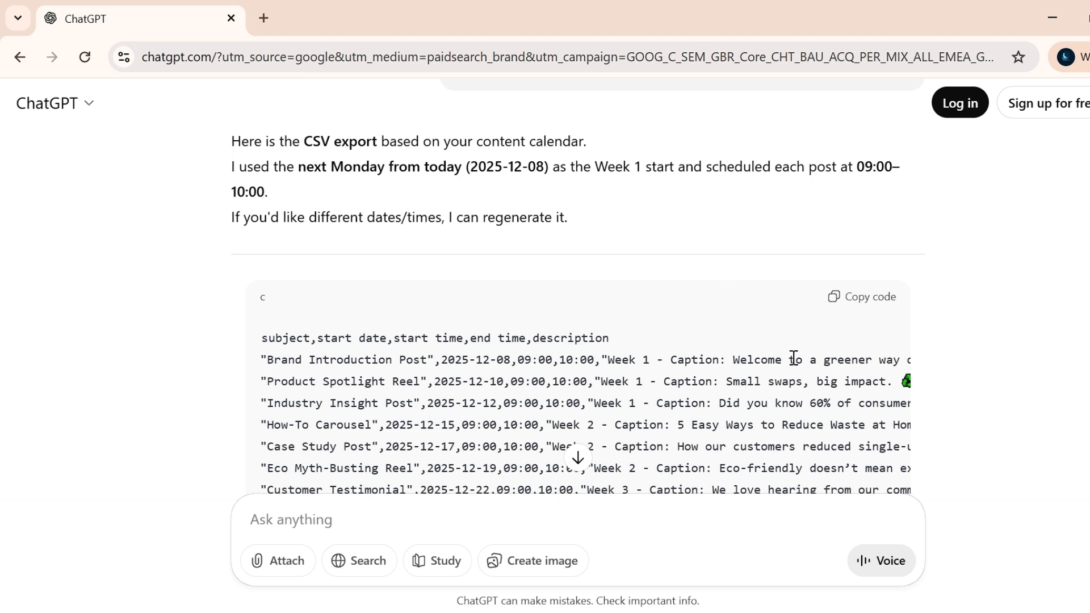
click(264, 18)
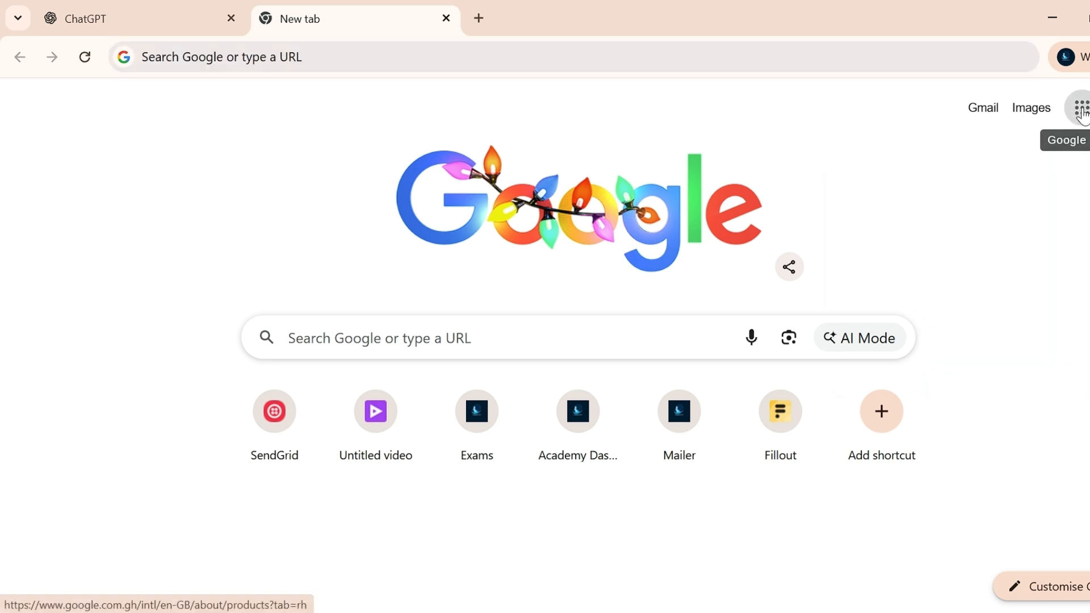
click(1081, 109)
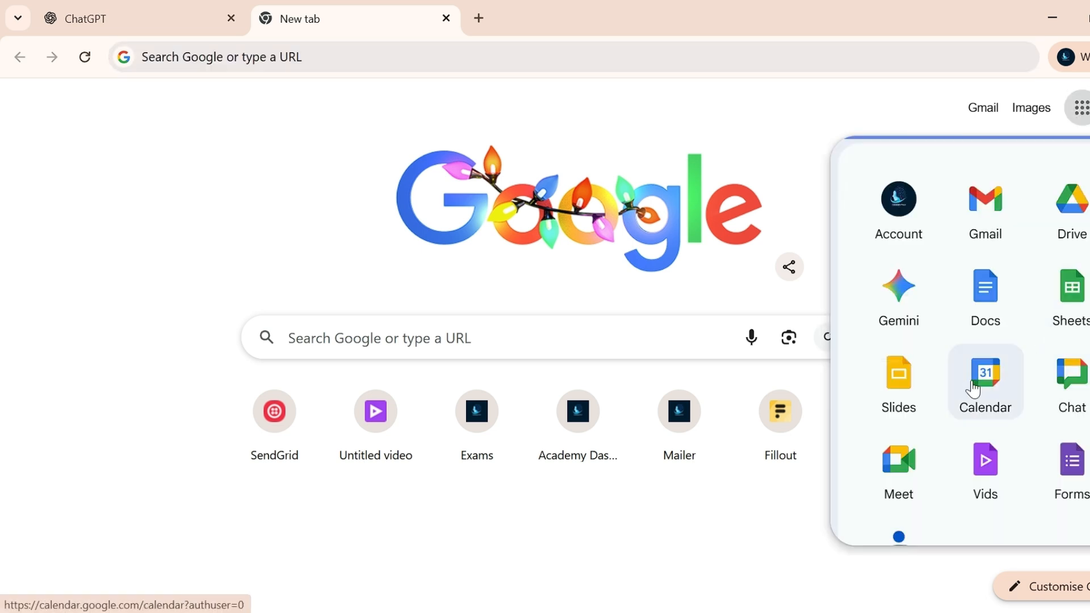
click(974, 389)
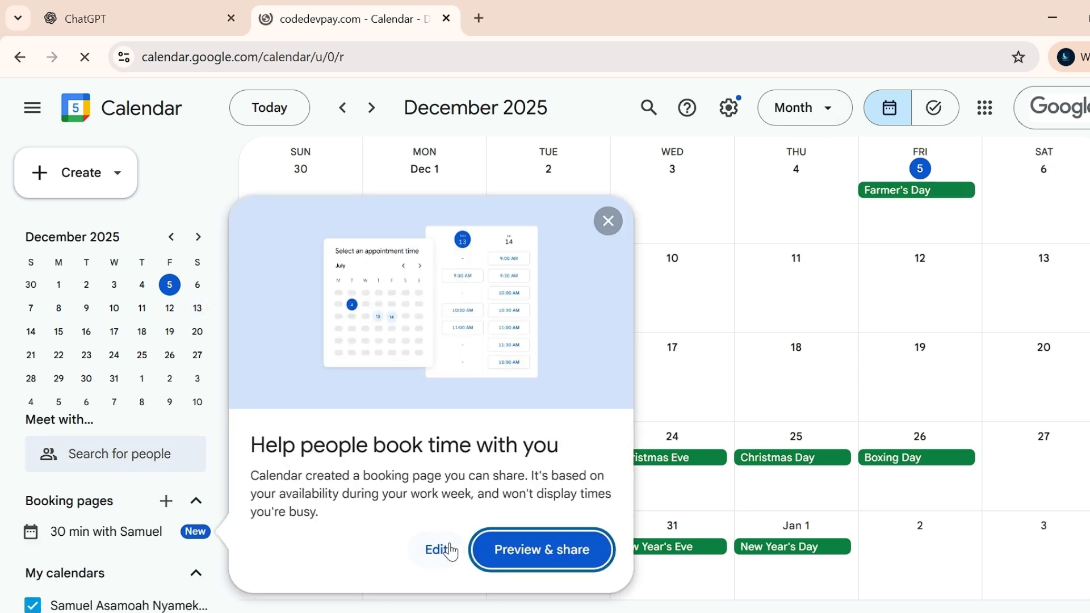
click(609, 221)
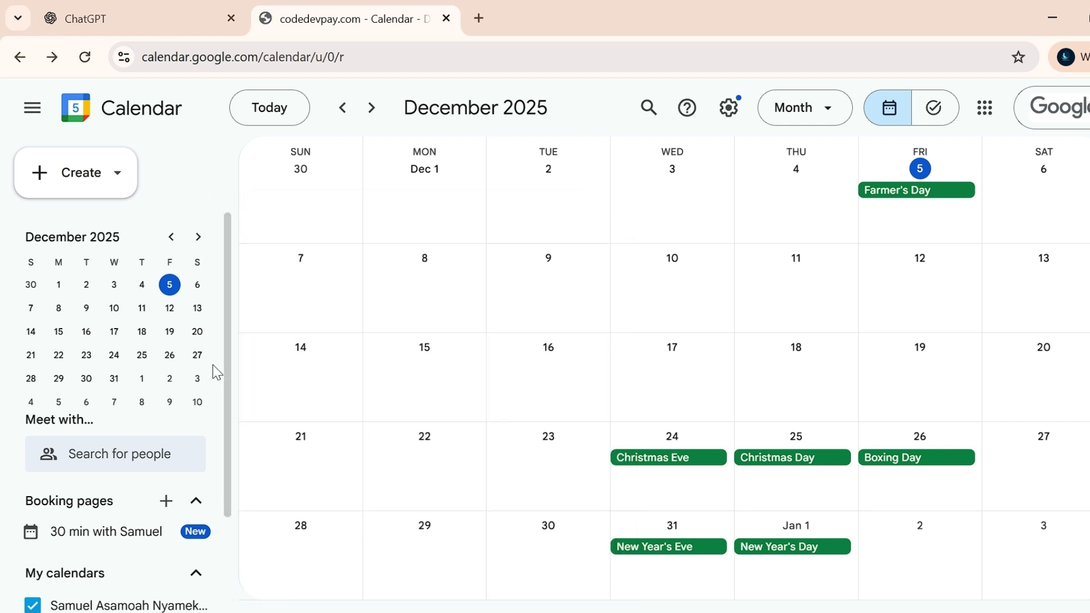
scroll(228, 318, down, 2)
drag(227, 331, 230, 482)
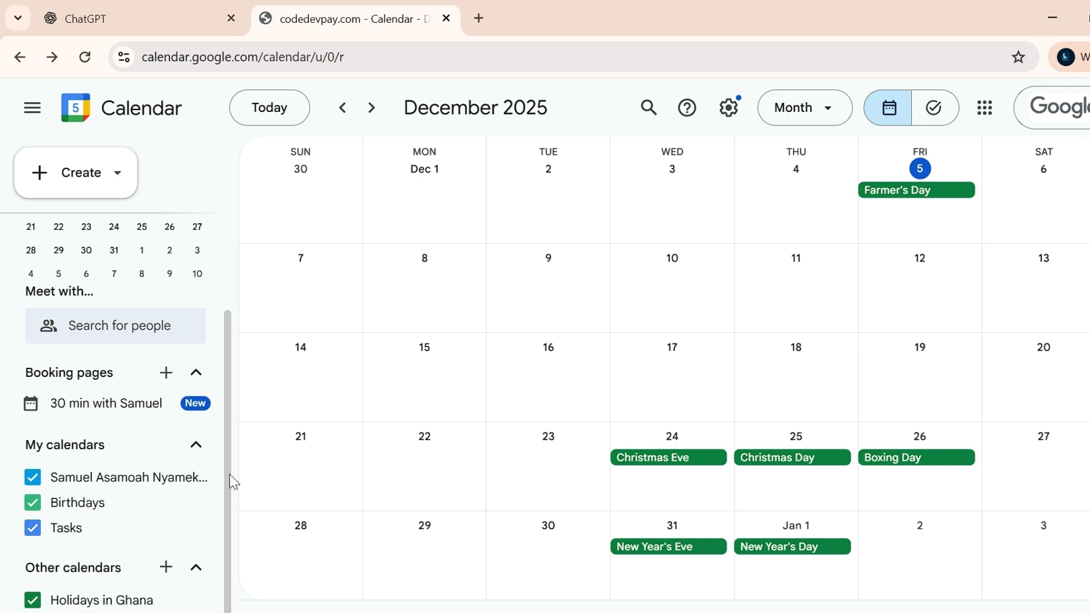
click(166, 567)
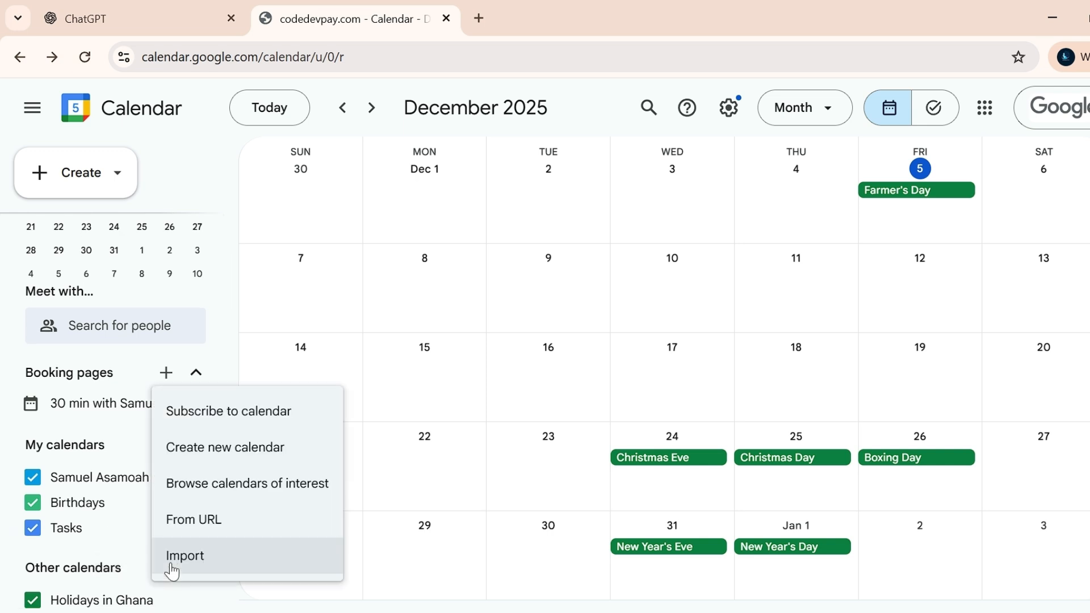
click(235, 567)
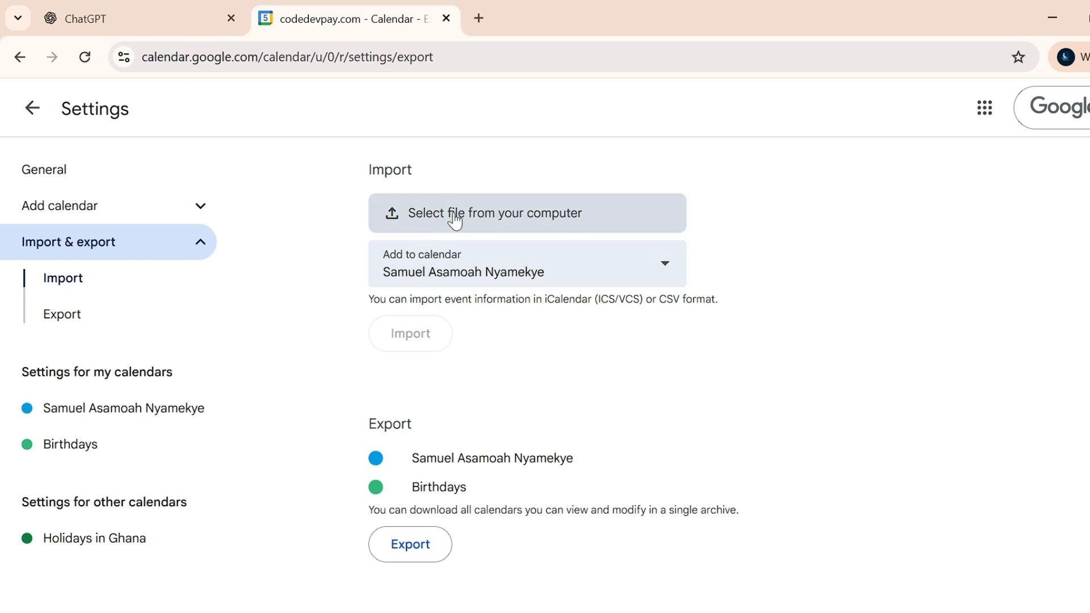
click(26, 111)
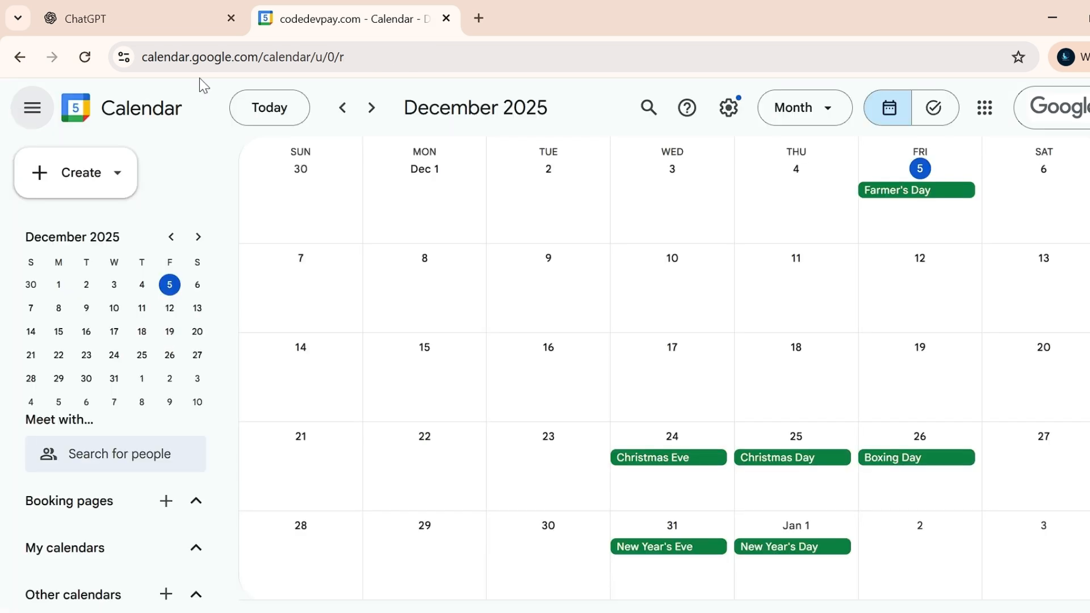
- Import Content_Calender.csv from the Downloads folder into the account owner's calendar through the Import & export settings
click(726, 114)
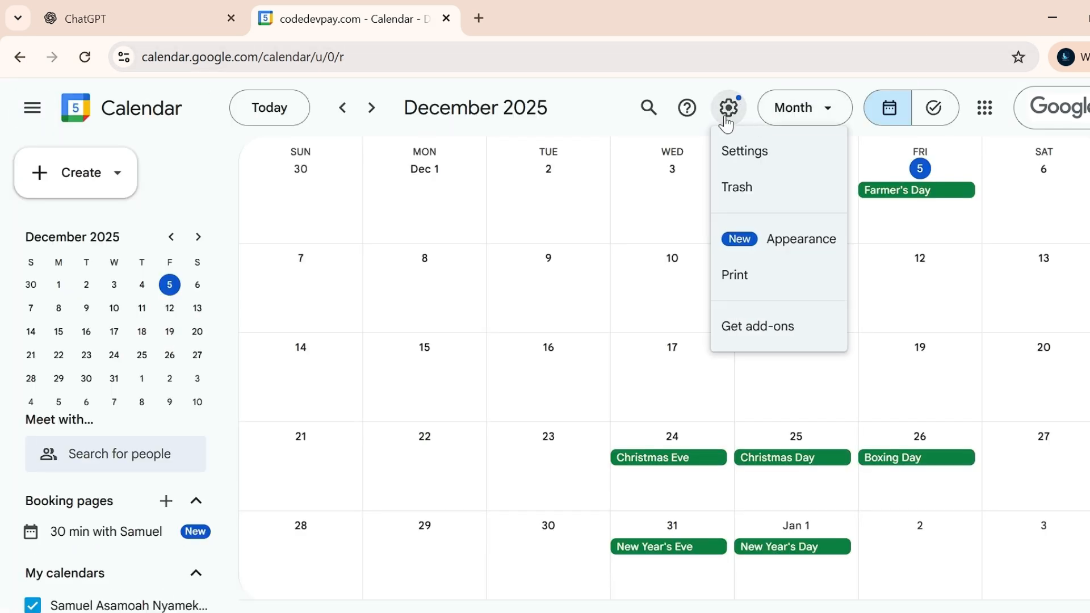
click(753, 162)
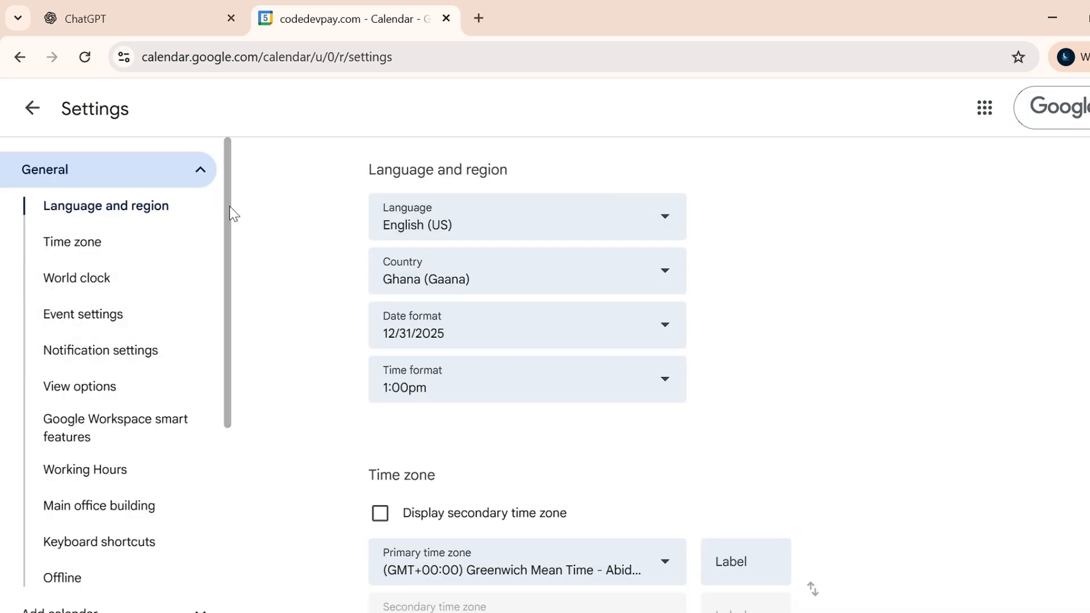
drag(229, 206, 240, 399)
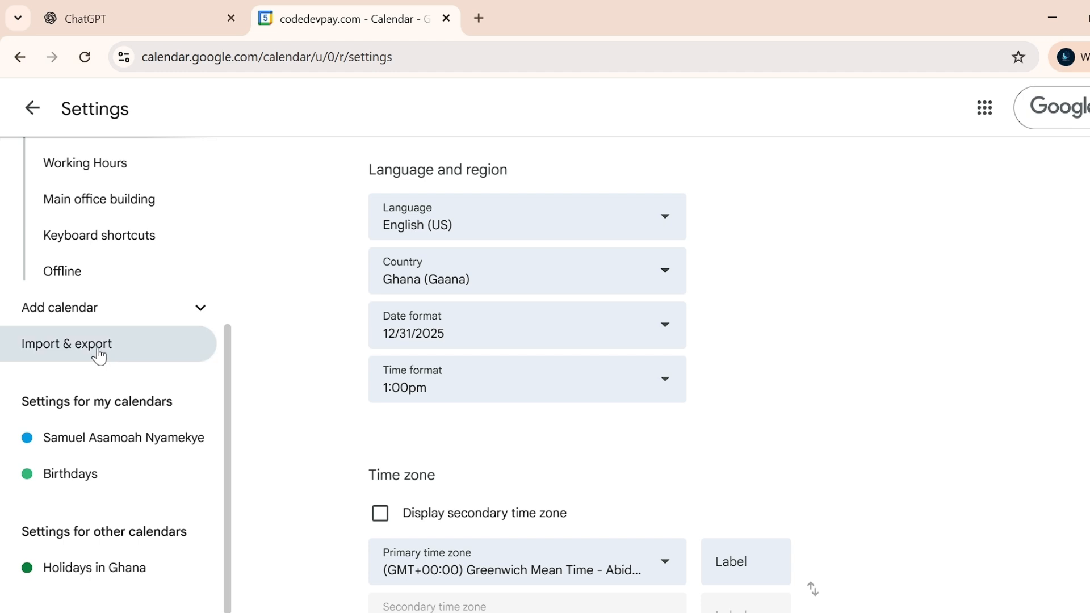
click(99, 356)
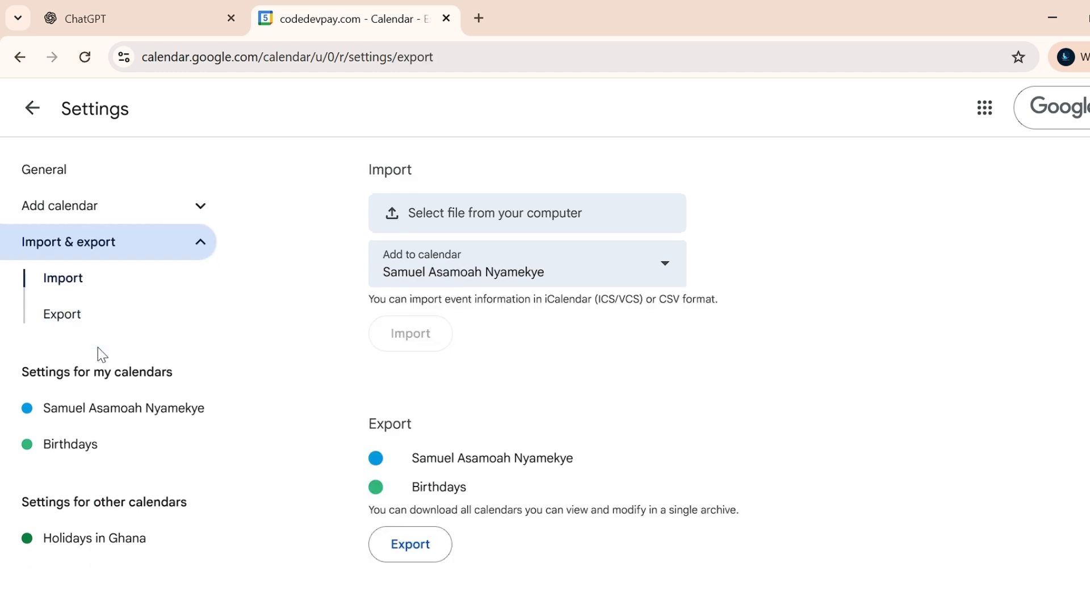
click(491, 218)
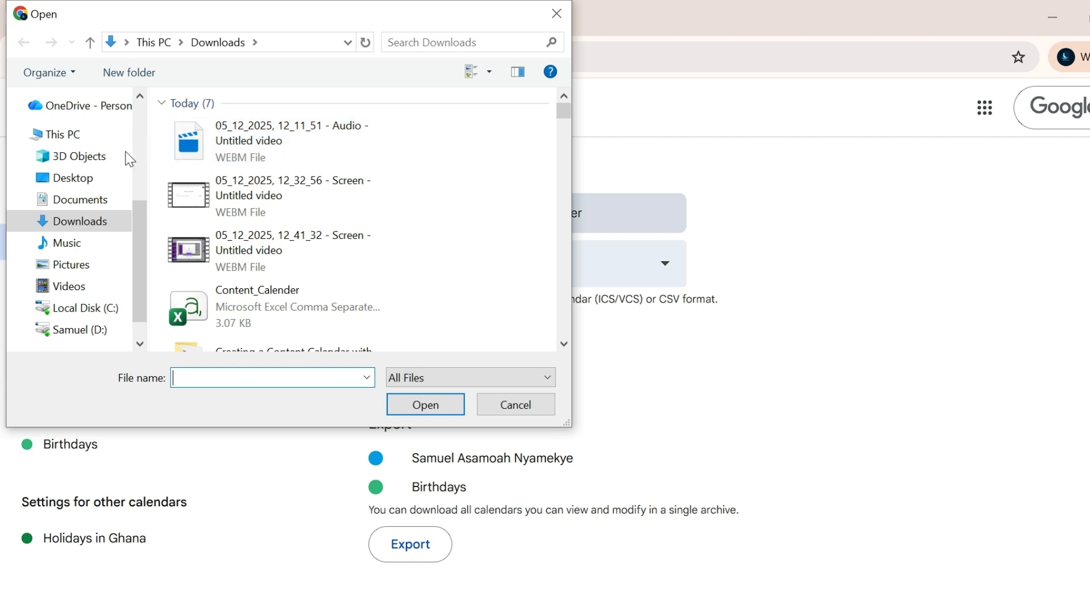
click(306, 302)
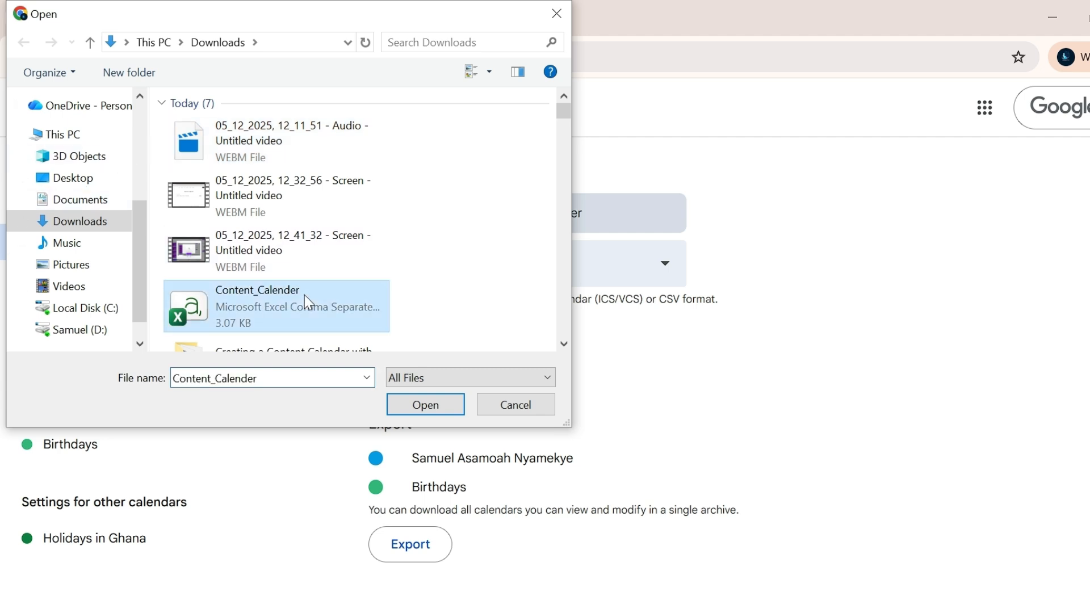
click(415, 409)
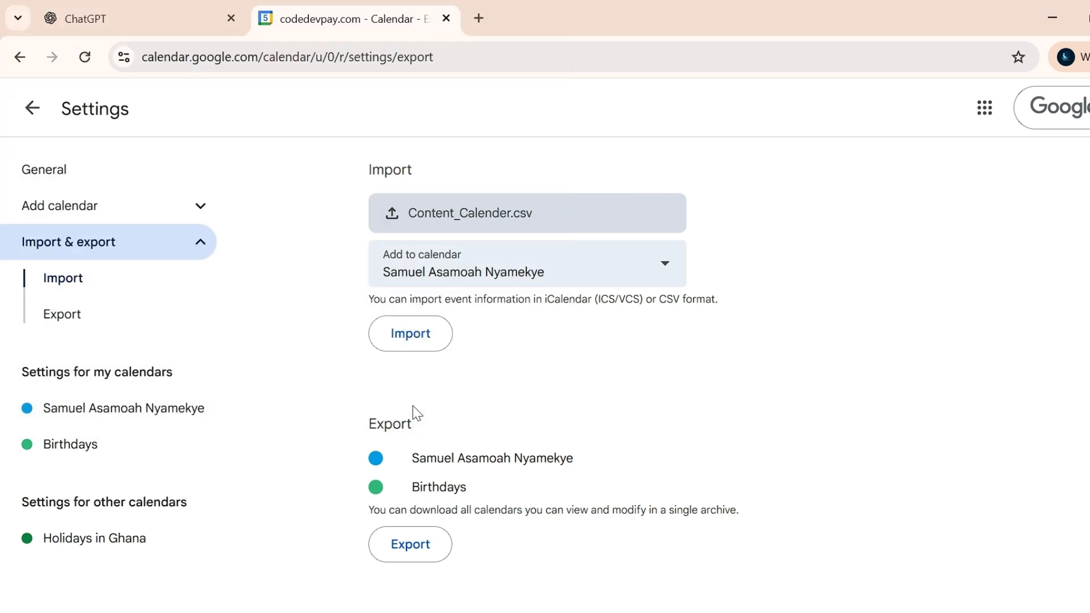
click(413, 340)
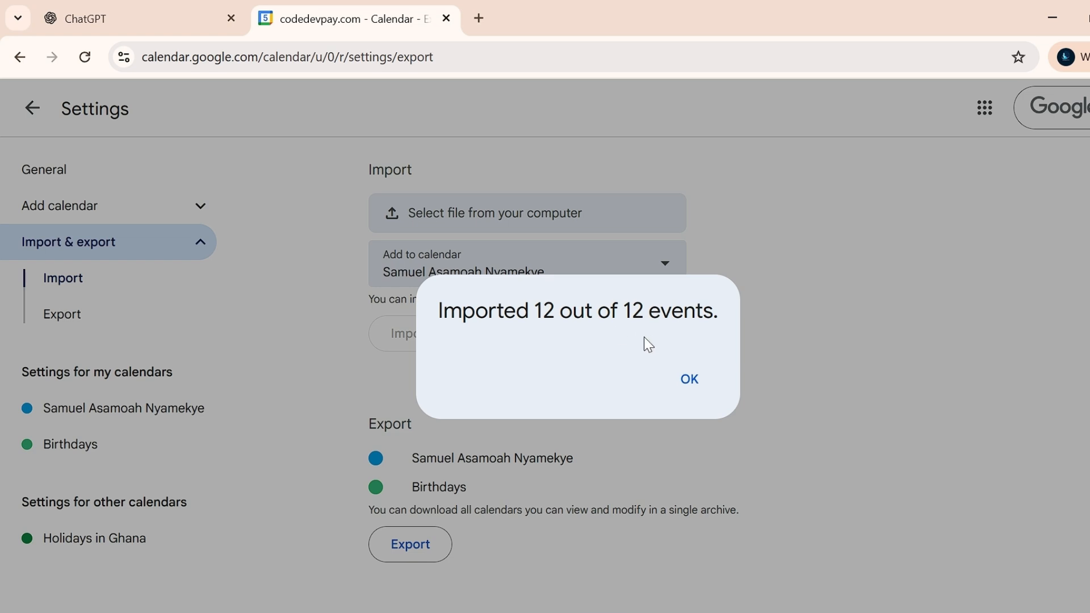
click(690, 381)
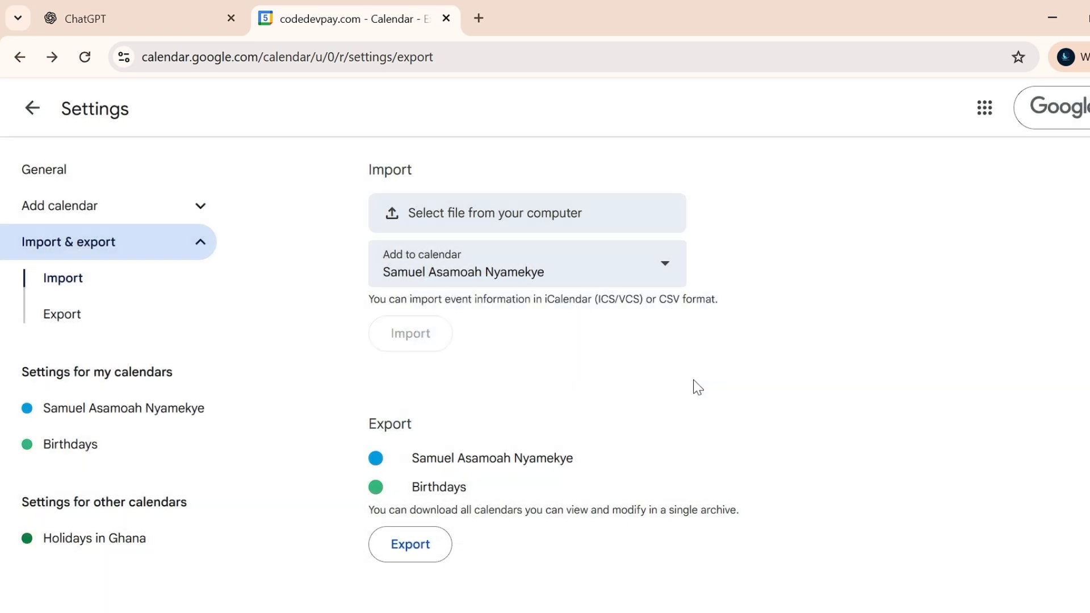
- Check the Brand Introduction Post event's details on December 8 in the month view and return to the ChatGPT conversation
click(32, 115)
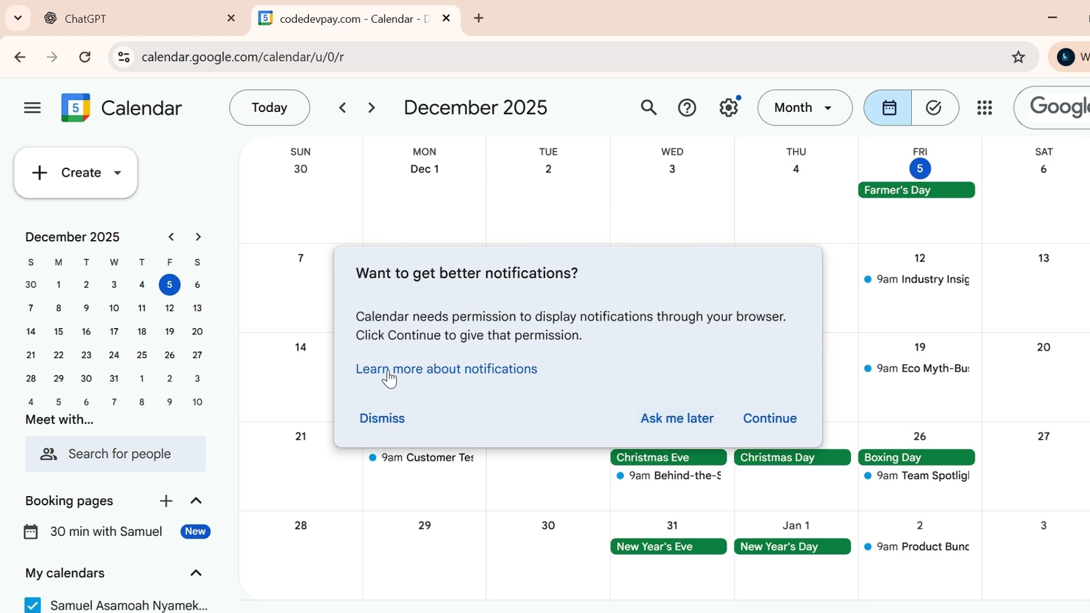
click(378, 419)
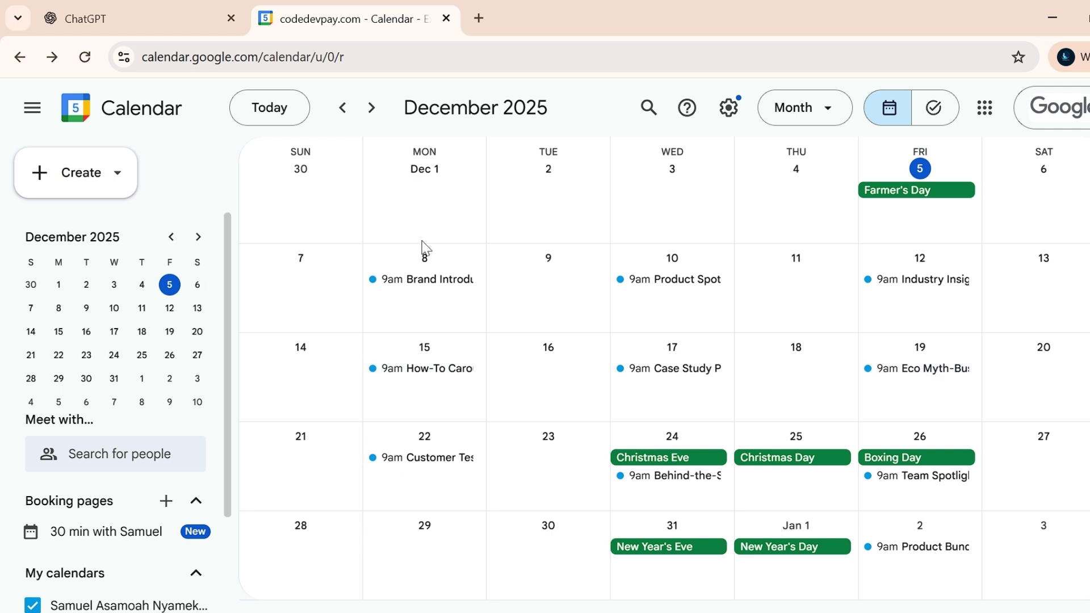
click(397, 282)
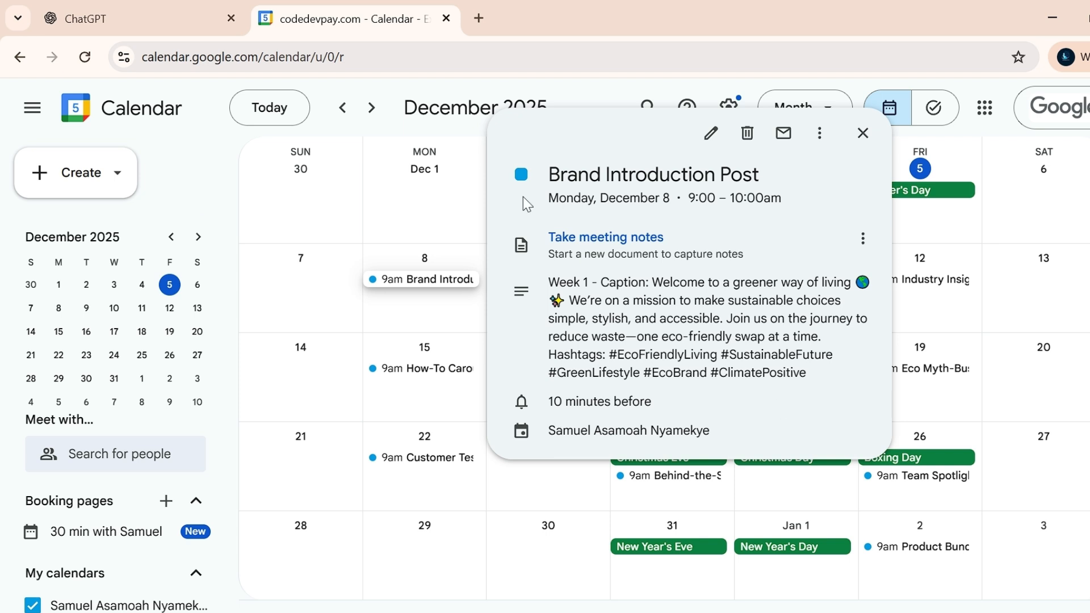
click(401, 185)
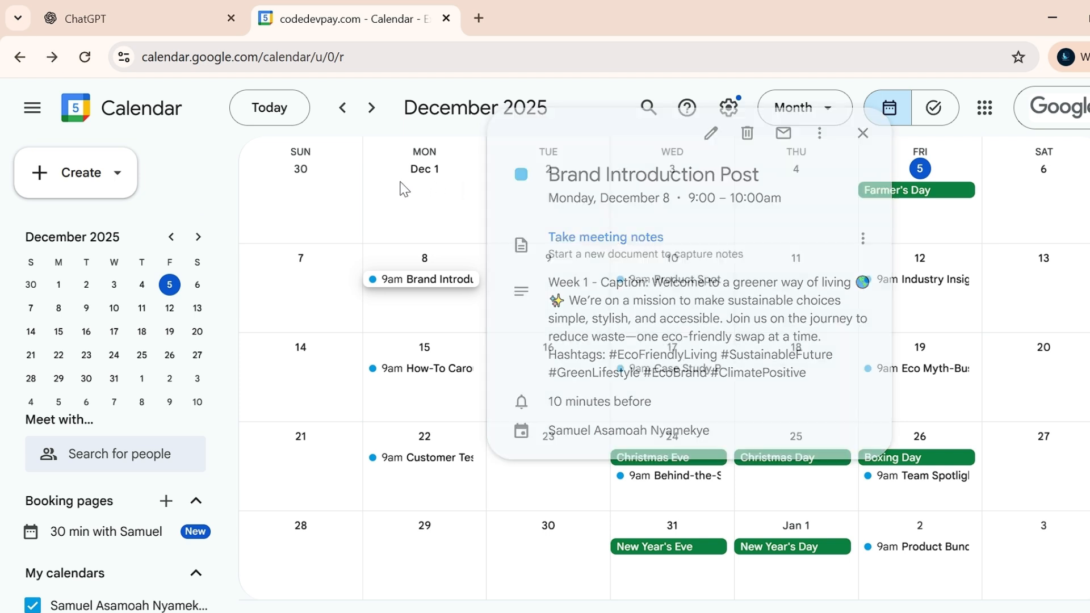
click(145, 33)
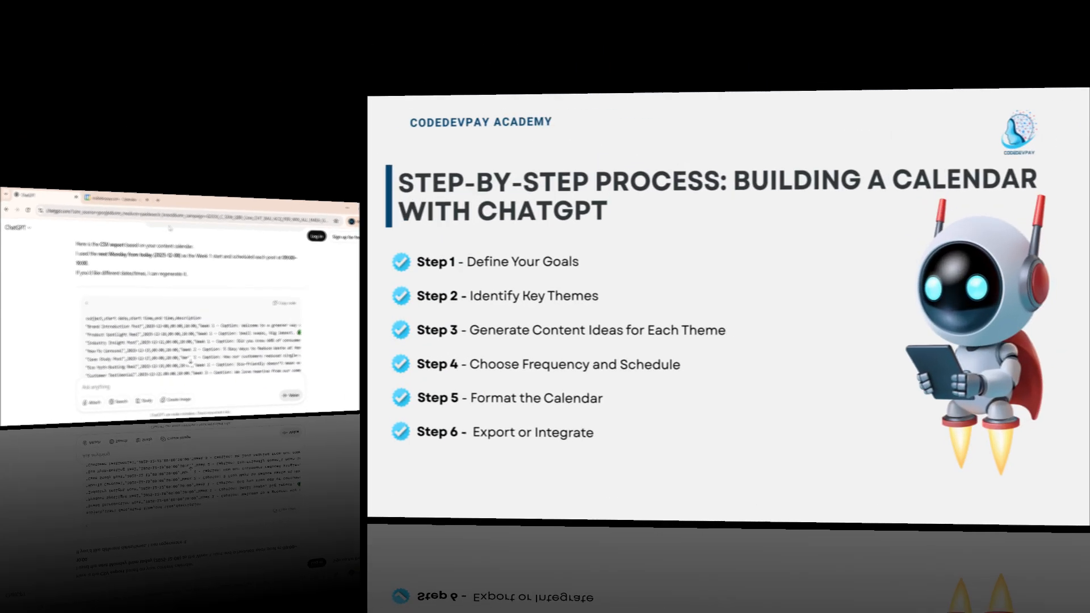